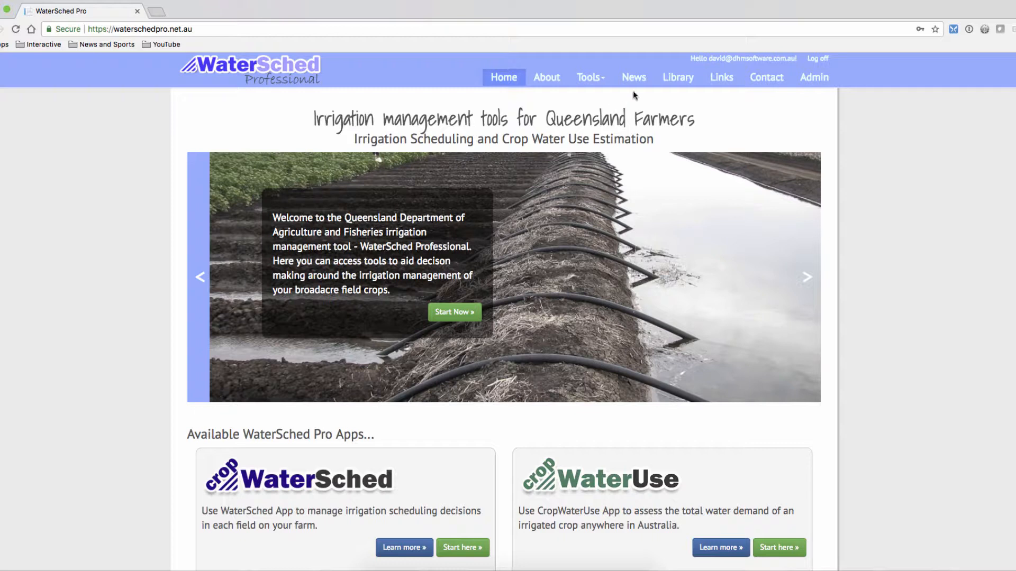
# Open the CropWaterUse tool and create a new analysis.
pyautogui.click(591, 79)
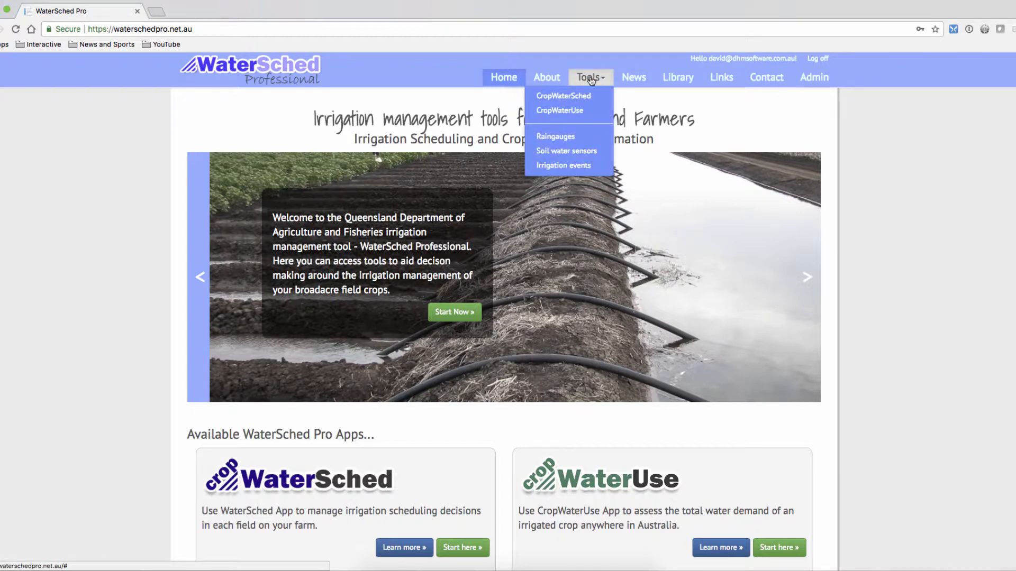
pyautogui.click(591, 113)
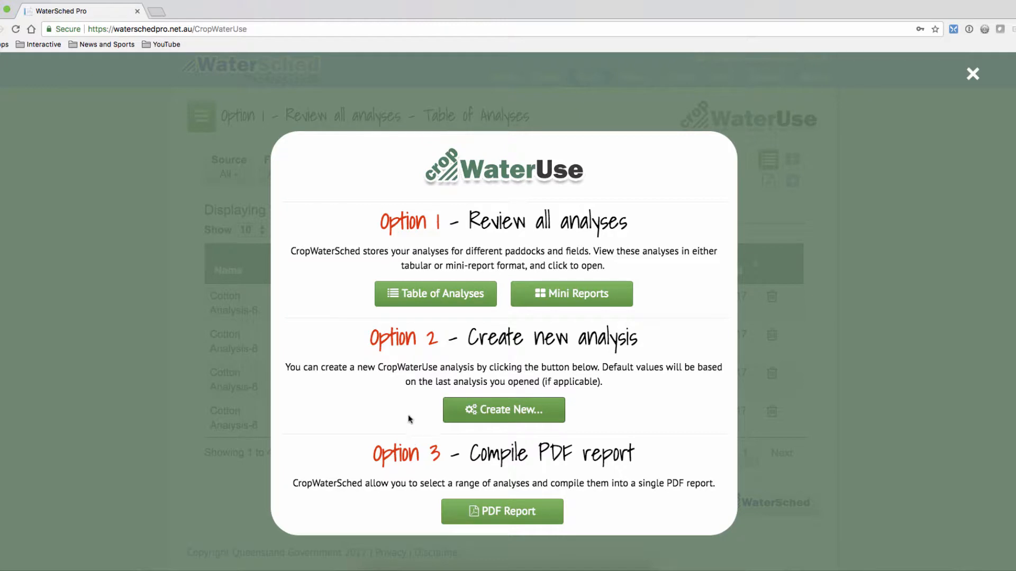
pyautogui.click(511, 411)
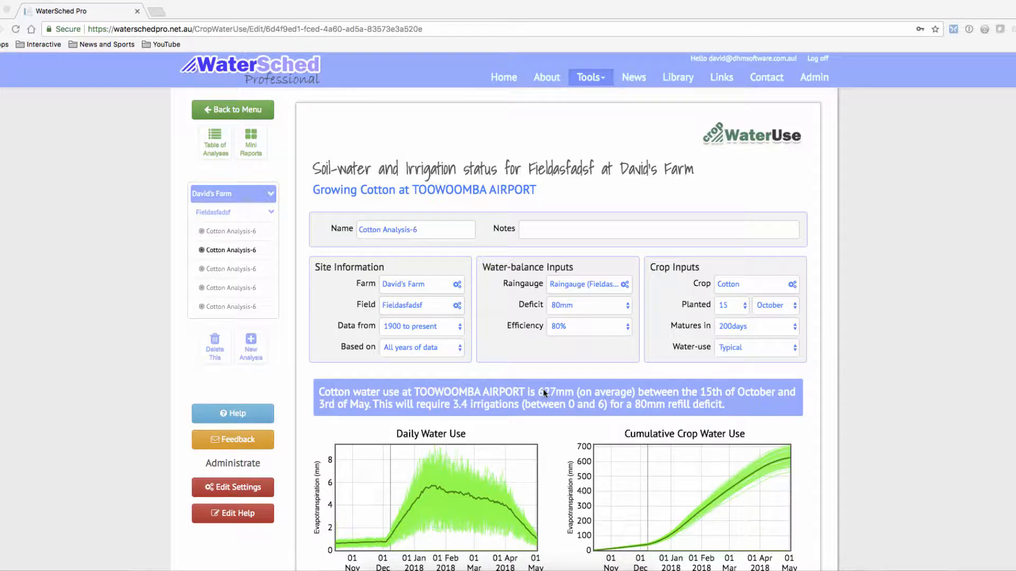
# Examine the new cotton analysis: its inputs, the water use, rainfall and deficit charts, and the irrigation chart.
pyautogui.scroll(-5, 543, 389)
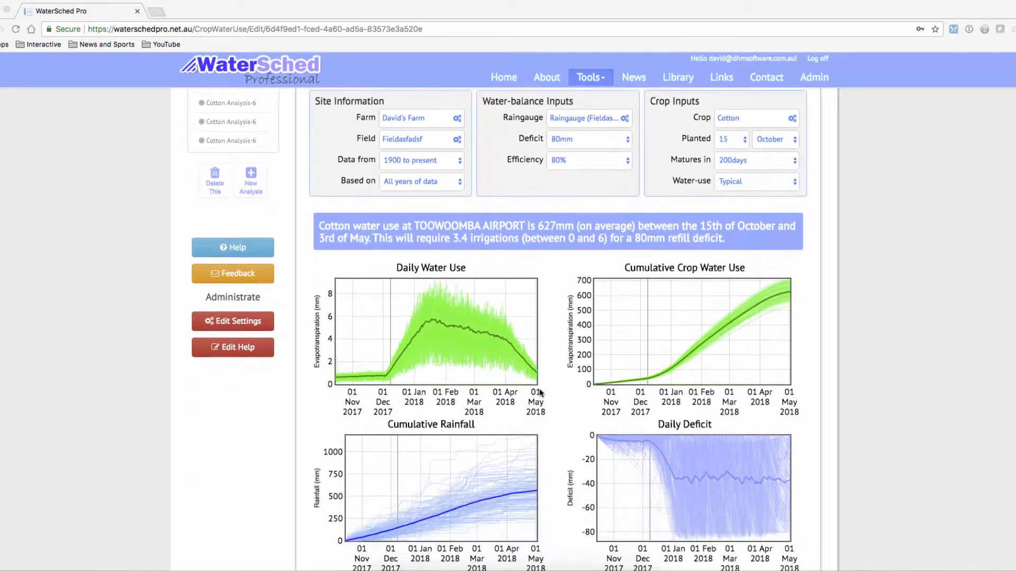
pyautogui.scroll(5, 539, 390)
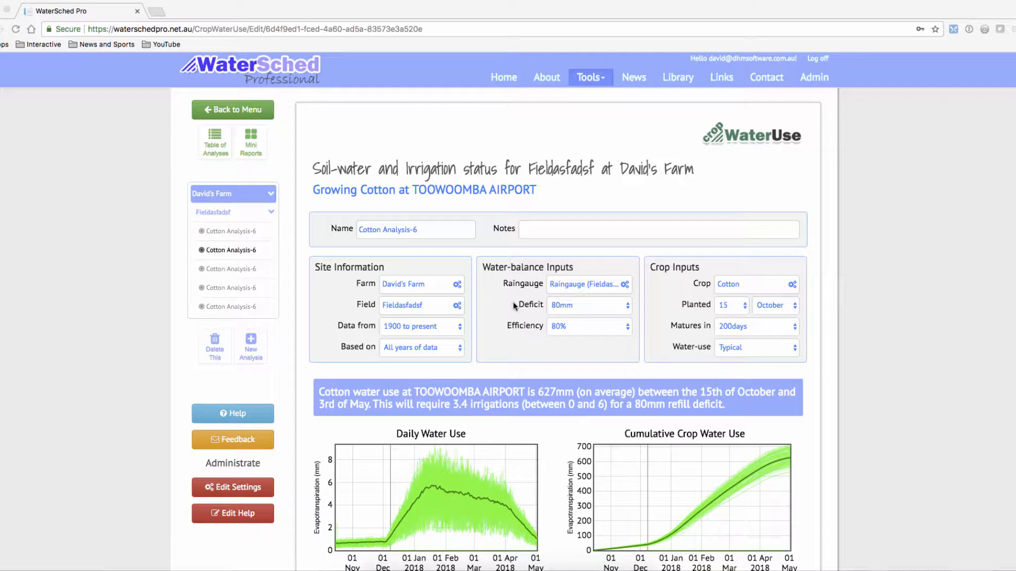
pyautogui.scroll(-2, 492, 294)
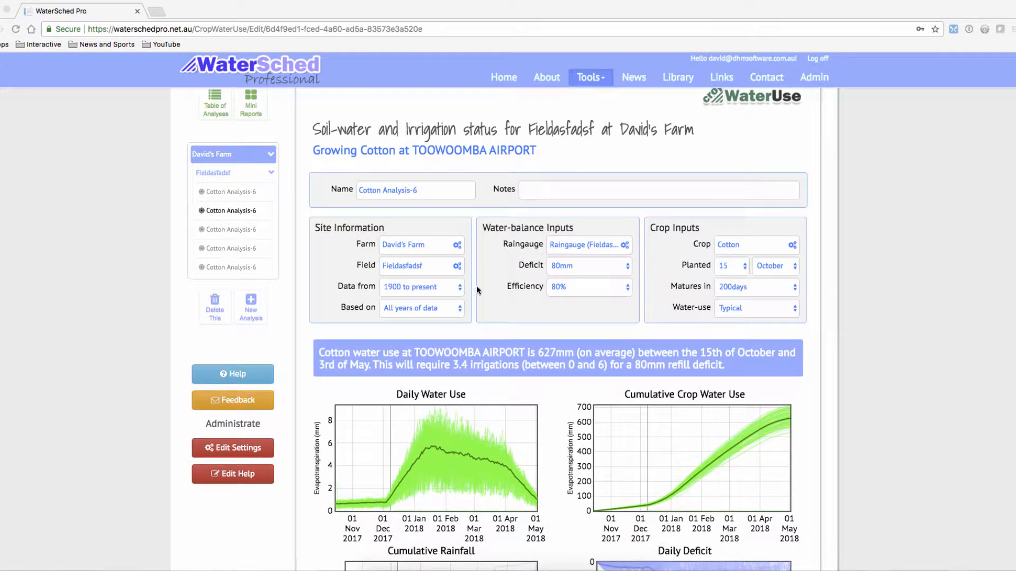
pyautogui.scroll(-3, 500, 275)
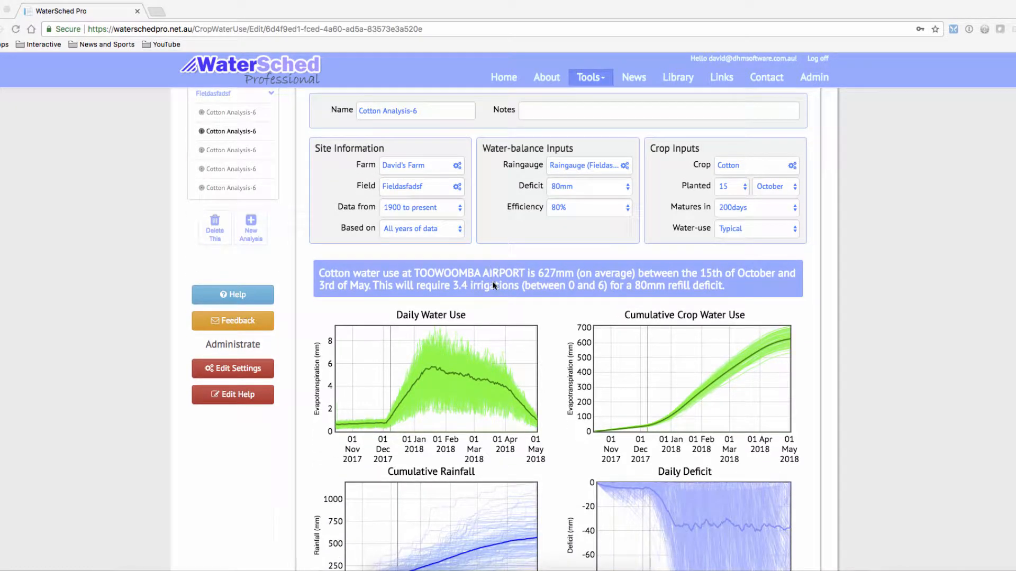
pyautogui.scroll(-8, 507, 274)
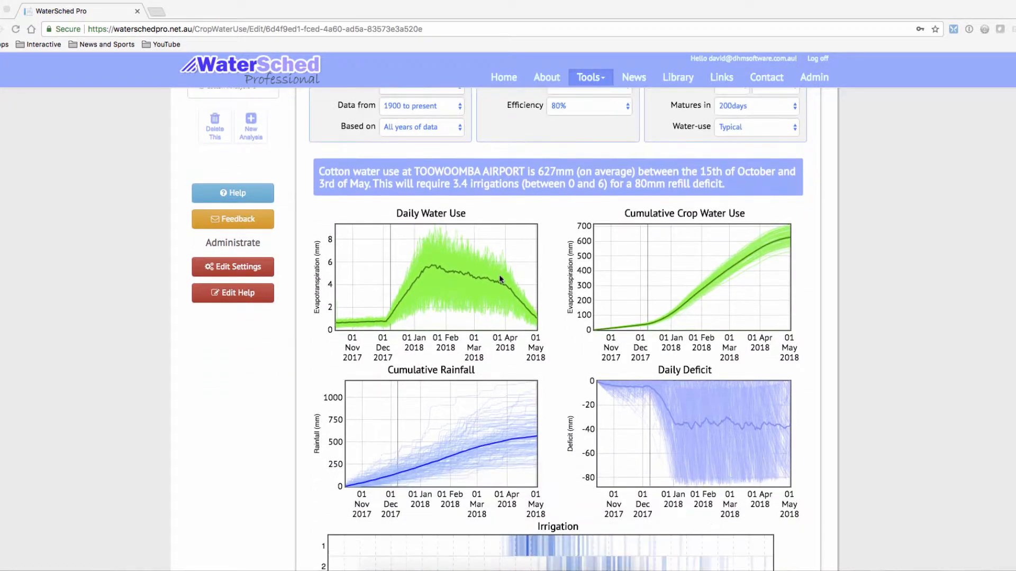
pyautogui.scroll(-6, 477, 310)
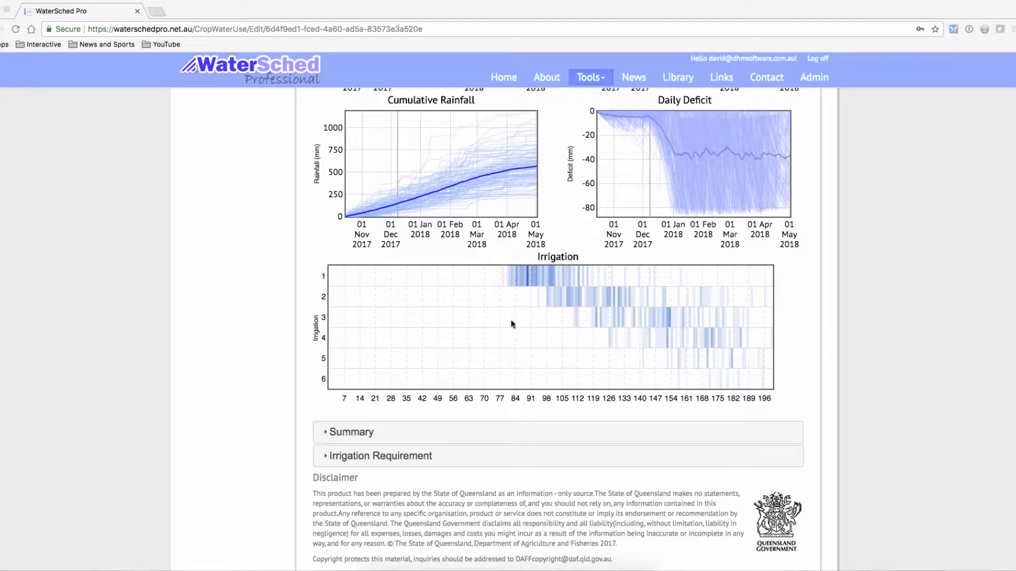
pyautogui.scroll(-4, 495, 317)
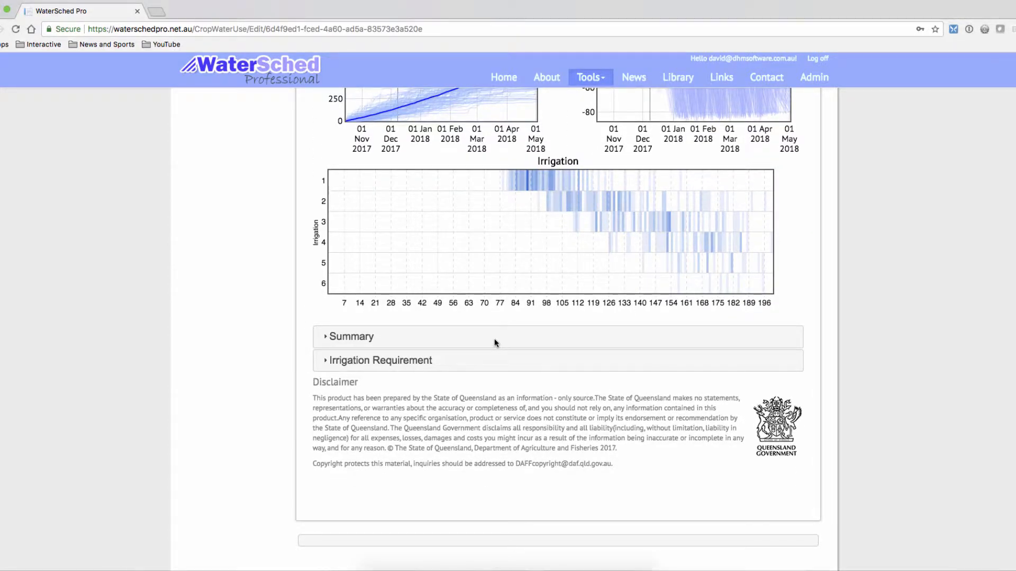
# Review the Summary statistics and the yearly Irrigation Requirement table of the analysis, and collapse them.
pyautogui.click(370, 338)
pyautogui.scroll(-4, 373, 355)
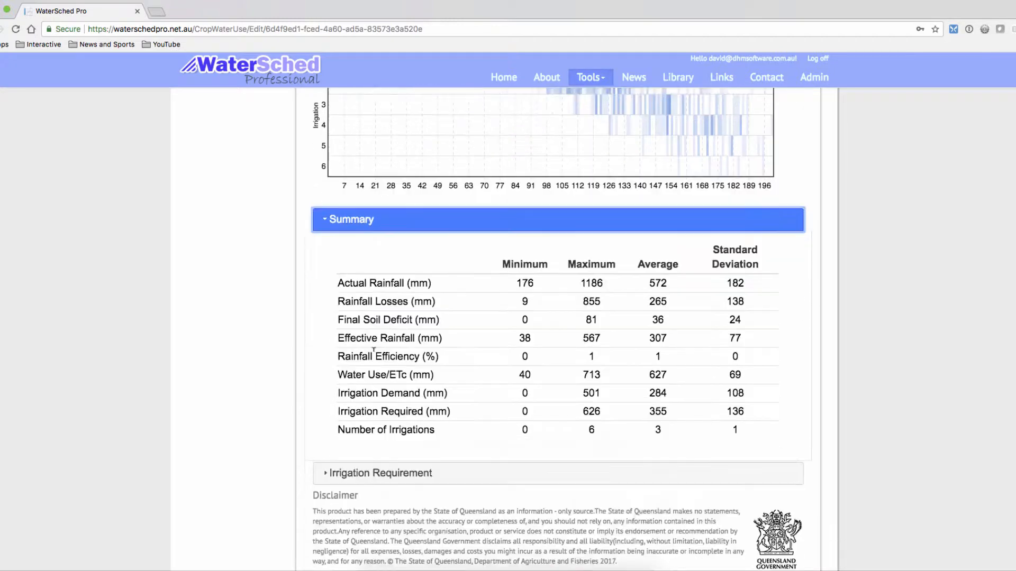
pyautogui.scroll(-4, 381, 358)
pyautogui.click(406, 370)
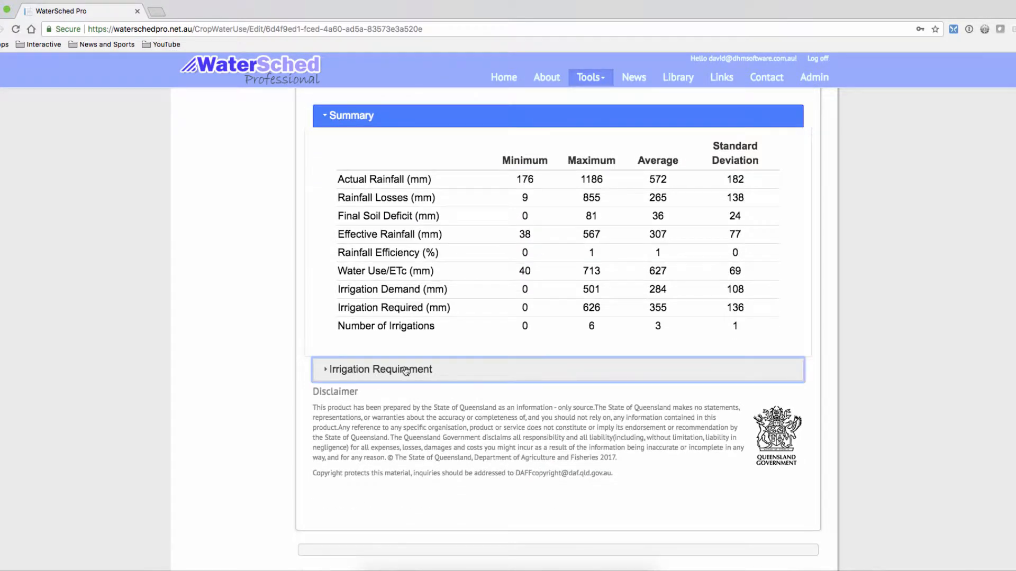
pyautogui.scroll(-3, 405, 370)
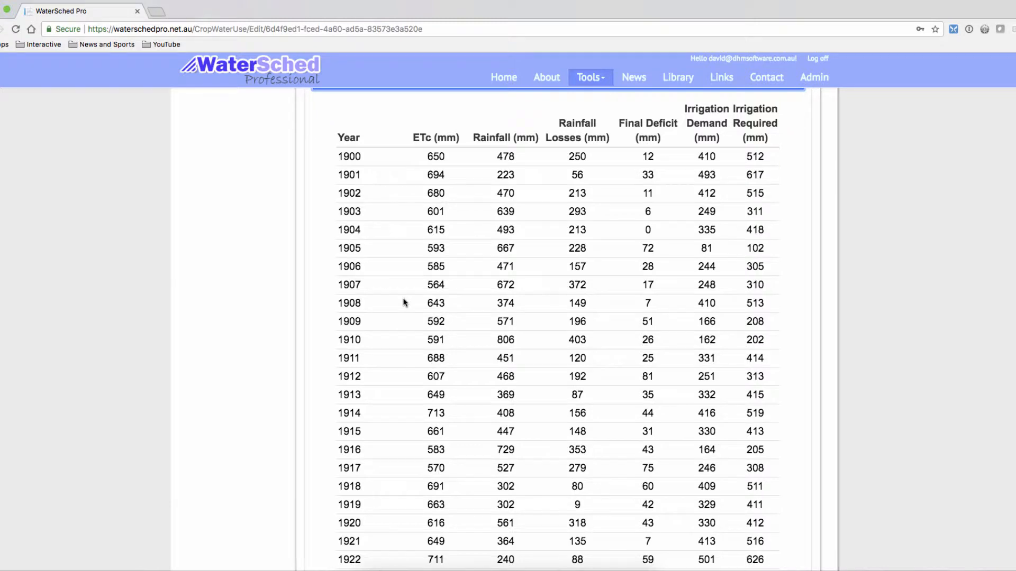
pyautogui.scroll(6, 404, 302)
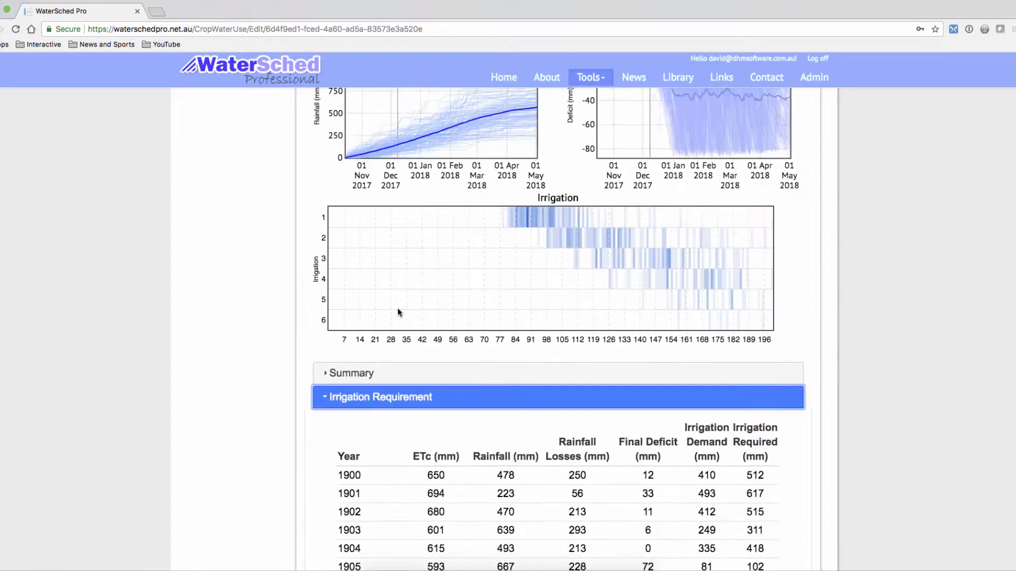
pyautogui.click(392, 396)
pyautogui.scroll(5, 393, 394)
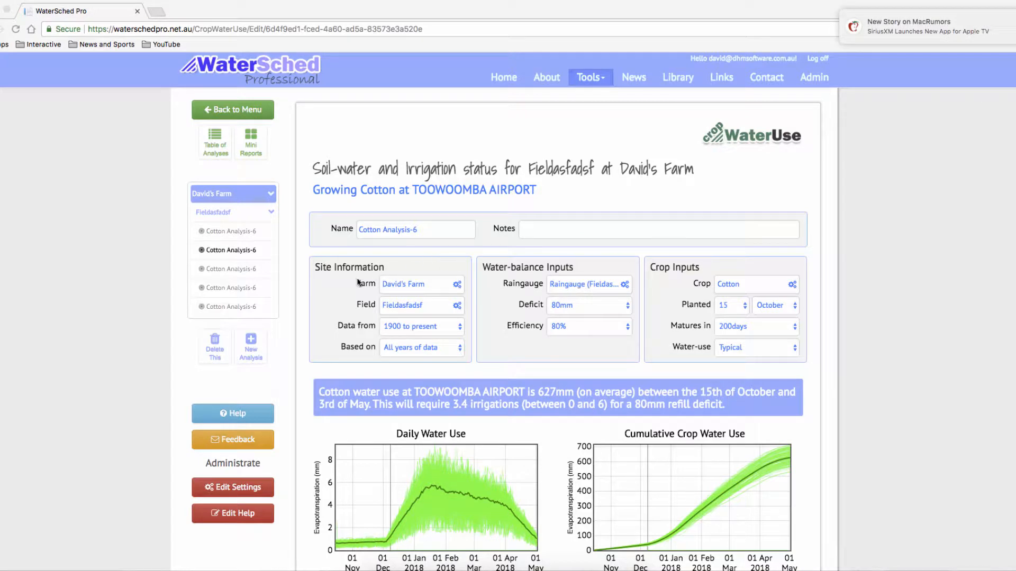
# Inspect the farm's options and the list of available climate stations, leaving the farm as it is.
pyautogui.click(416, 285)
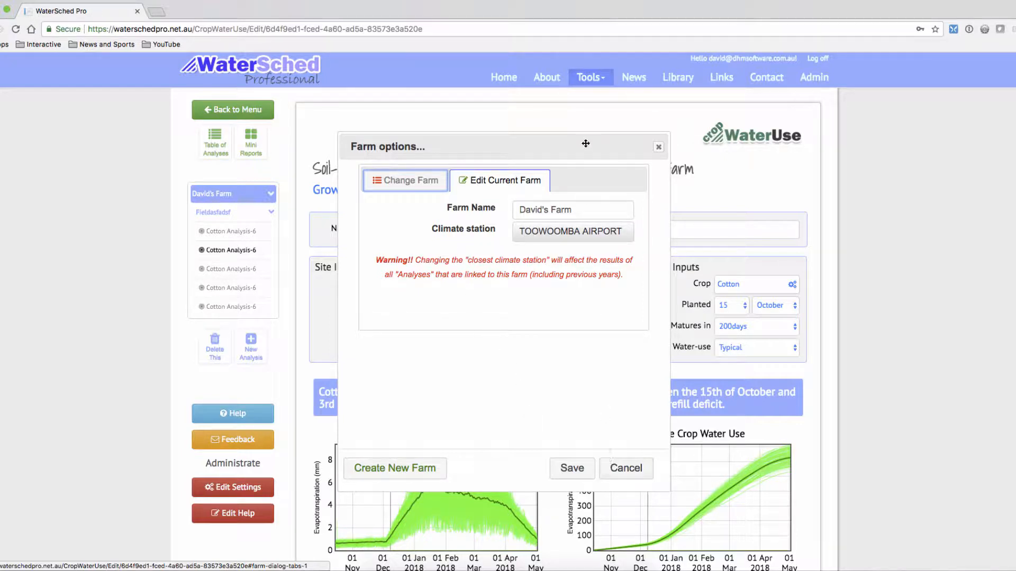
pyautogui.click(580, 235)
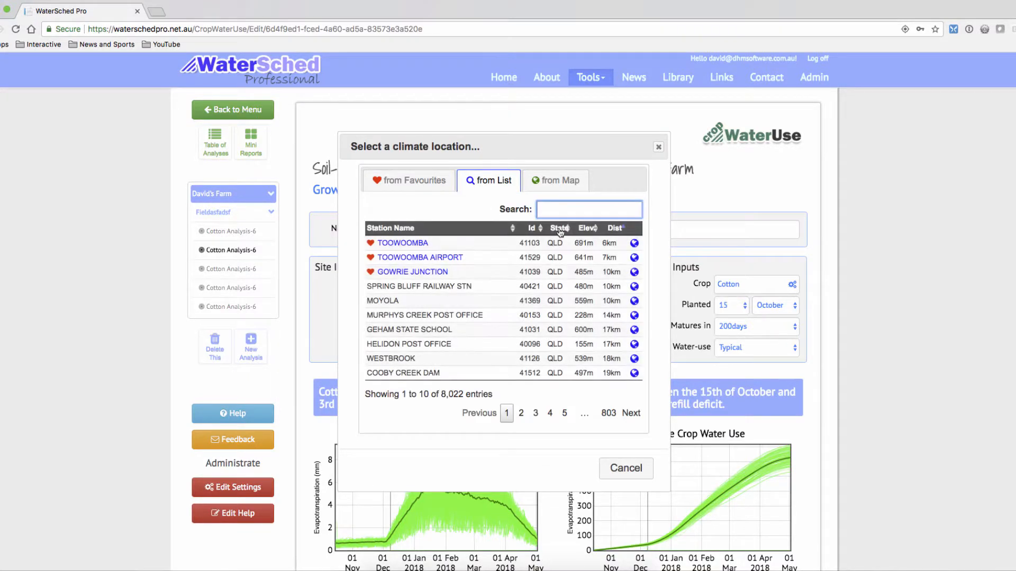
pyautogui.click(626, 468)
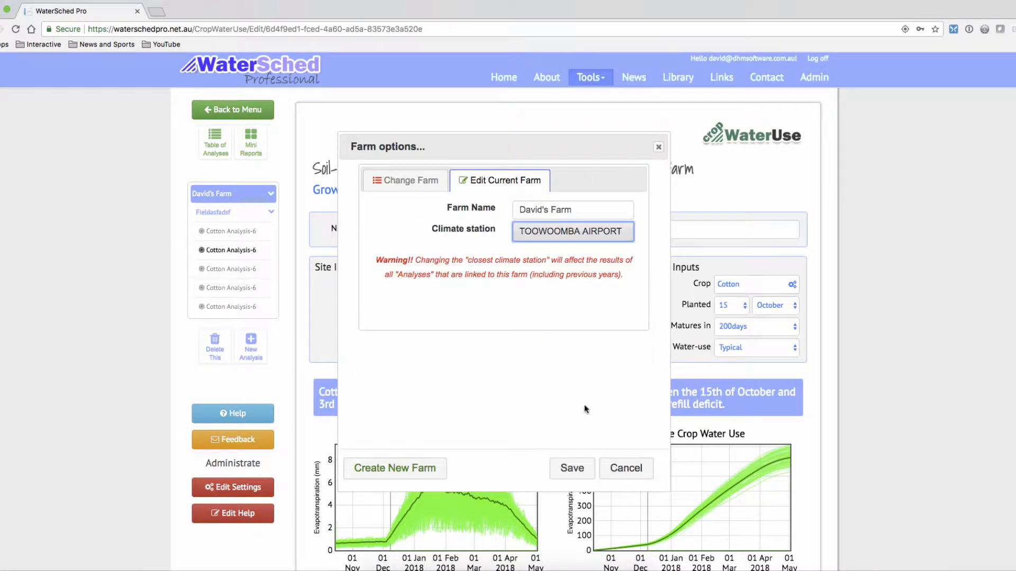
pyautogui.click(626, 469)
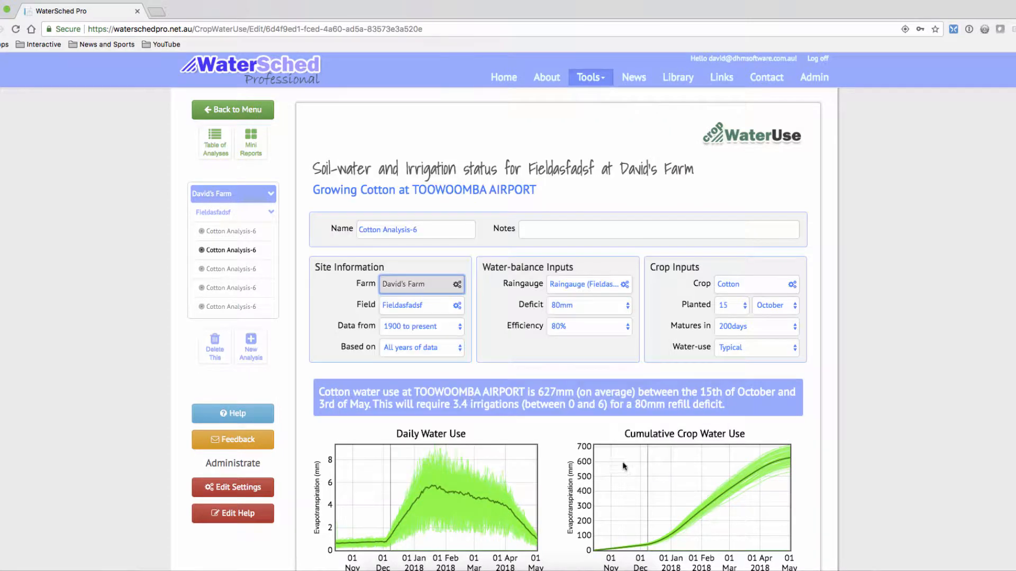
# Open the field's local raingauge records and enter 12 as own rainfall data for 03_Dec_2017.
pyautogui.click(427, 308)
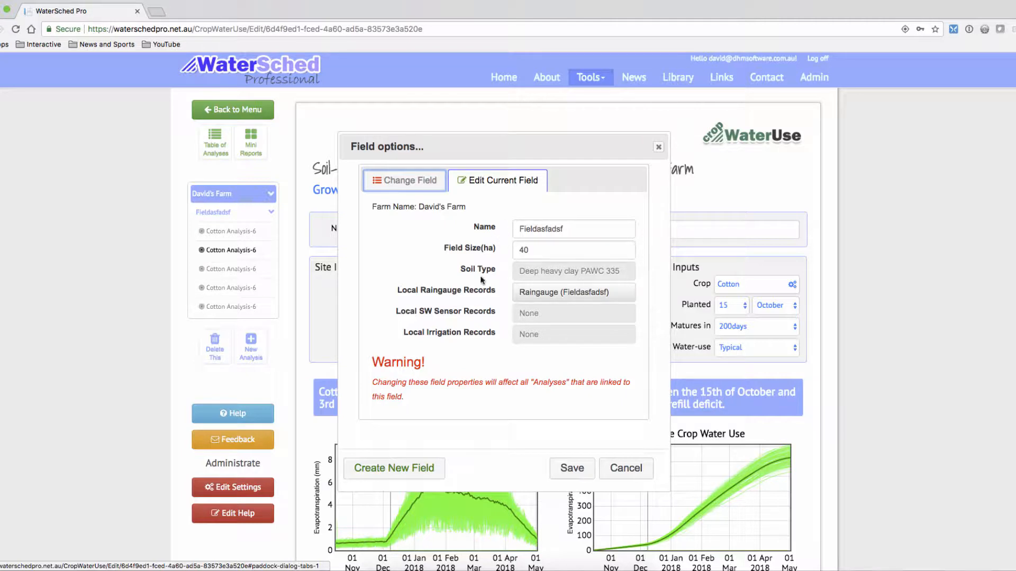
pyautogui.click(547, 293)
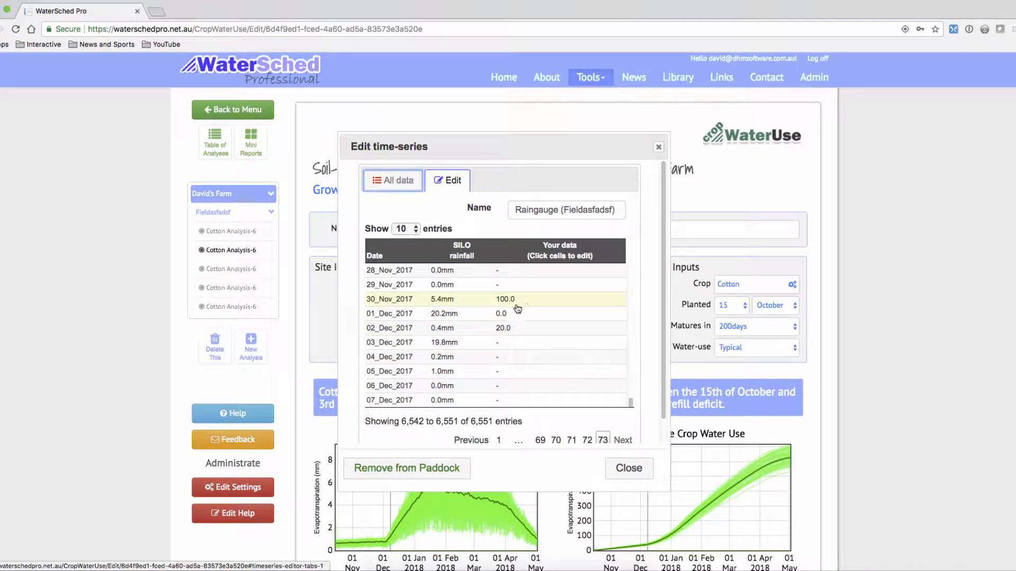
pyautogui.click(513, 343)
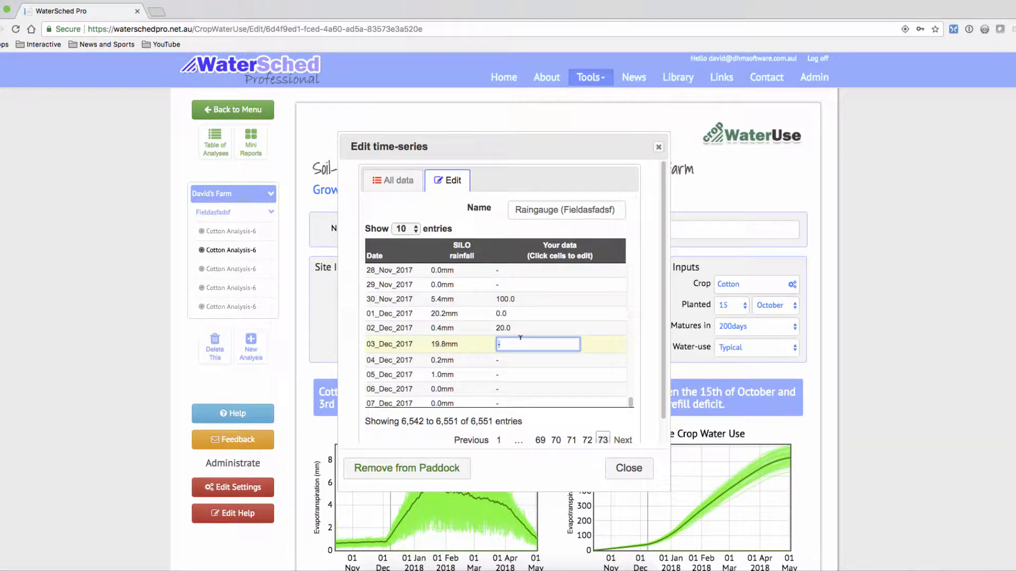
pyautogui.press('Return')
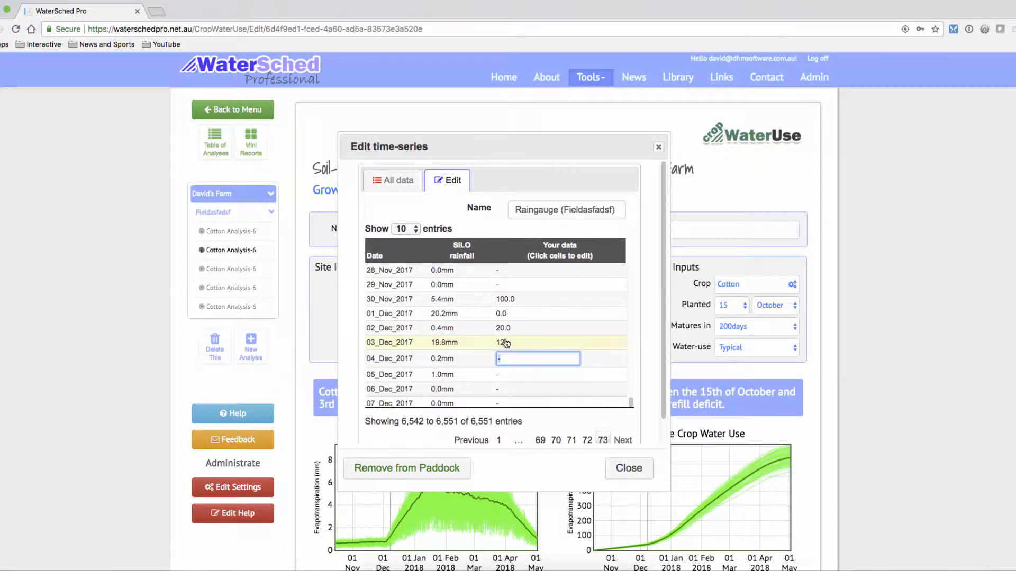
# Enter 12 as own rainfall data for 06_Dec_2017, and close the raingauge records and field options.
pyautogui.click(516, 391)
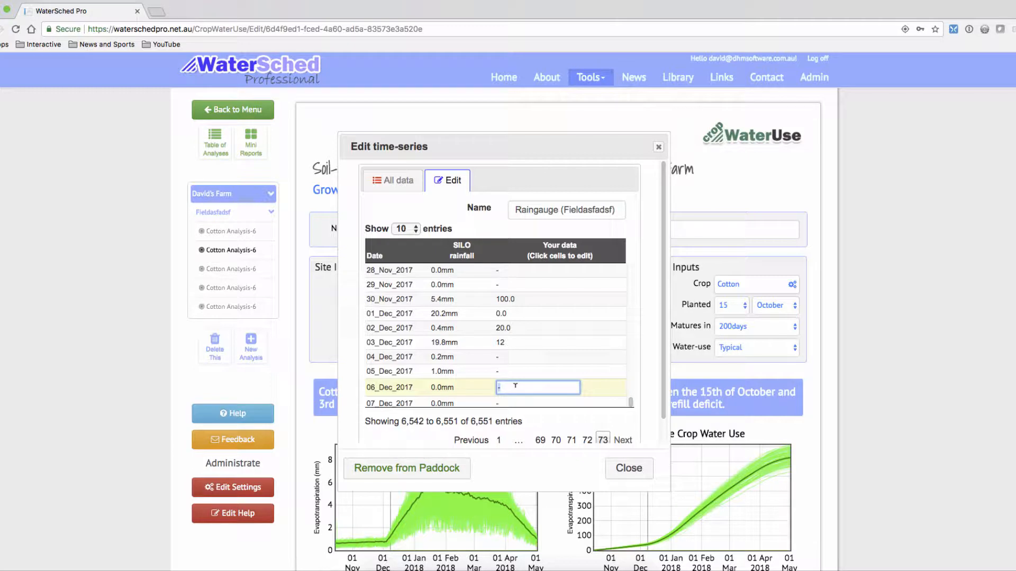
pyautogui.write('12')
pyautogui.press('Return')
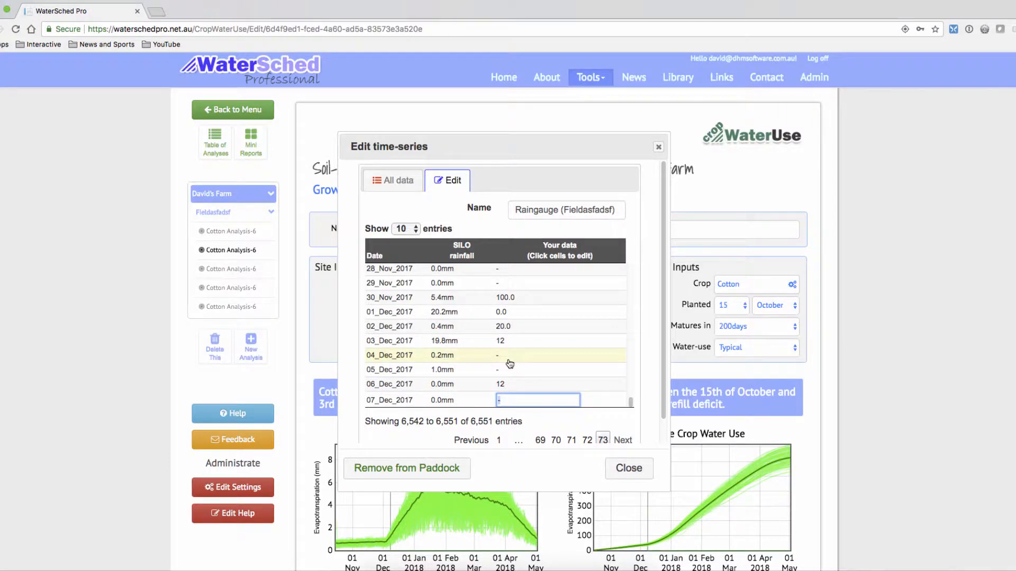
pyautogui.click(633, 466)
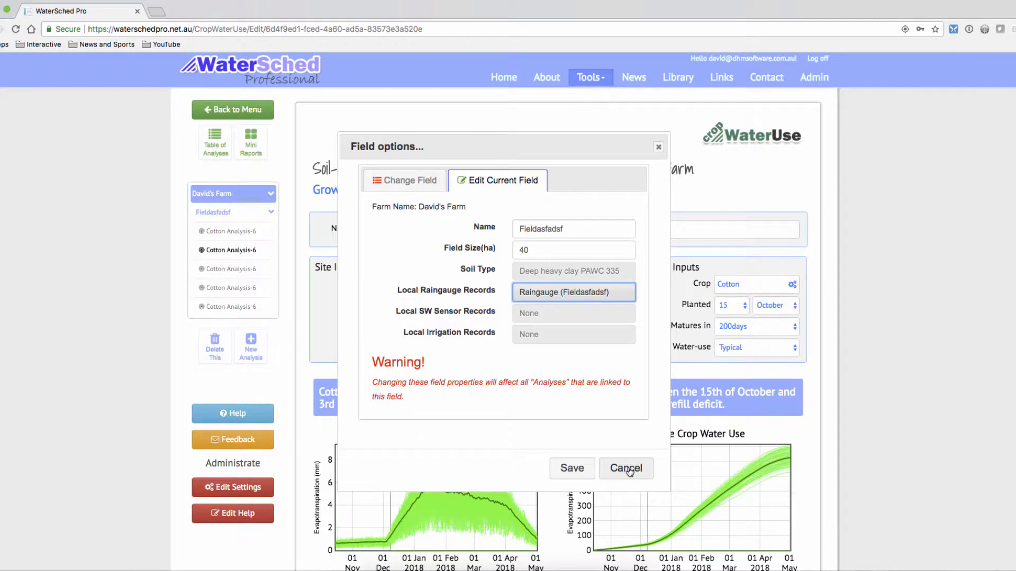
pyautogui.click(628, 469)
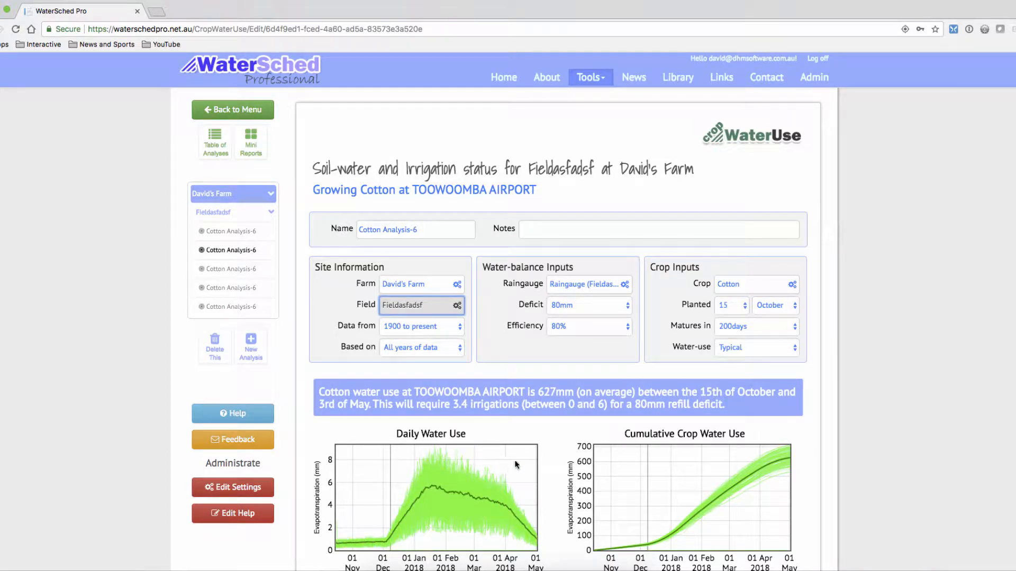
# Set the analysis's climate data to 1970 to present, based on only El Nino Years.
pyautogui.scroll(-5, 522, 471)
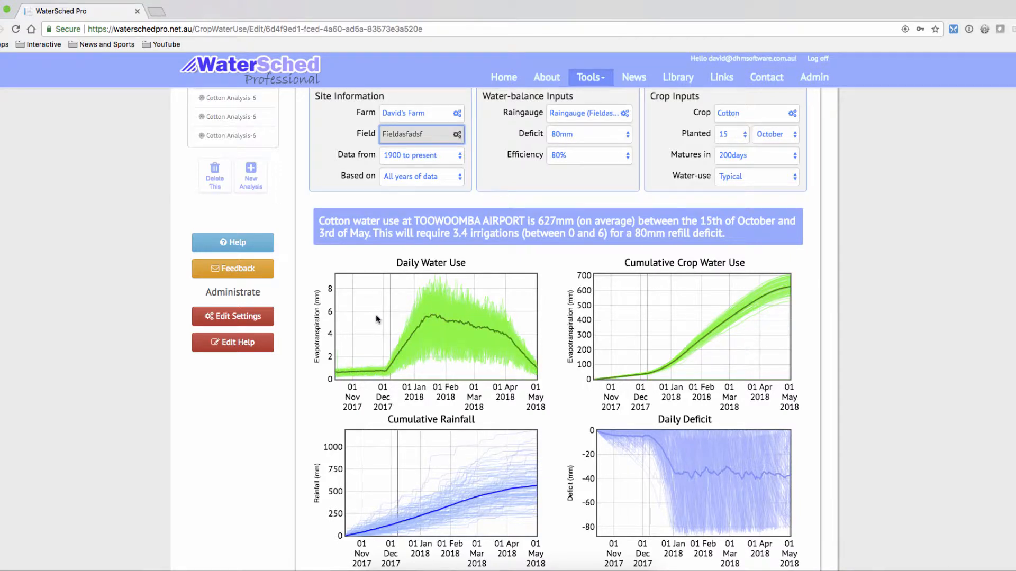
pyautogui.scroll(1, 351, 332)
pyautogui.scroll(4, 352, 331)
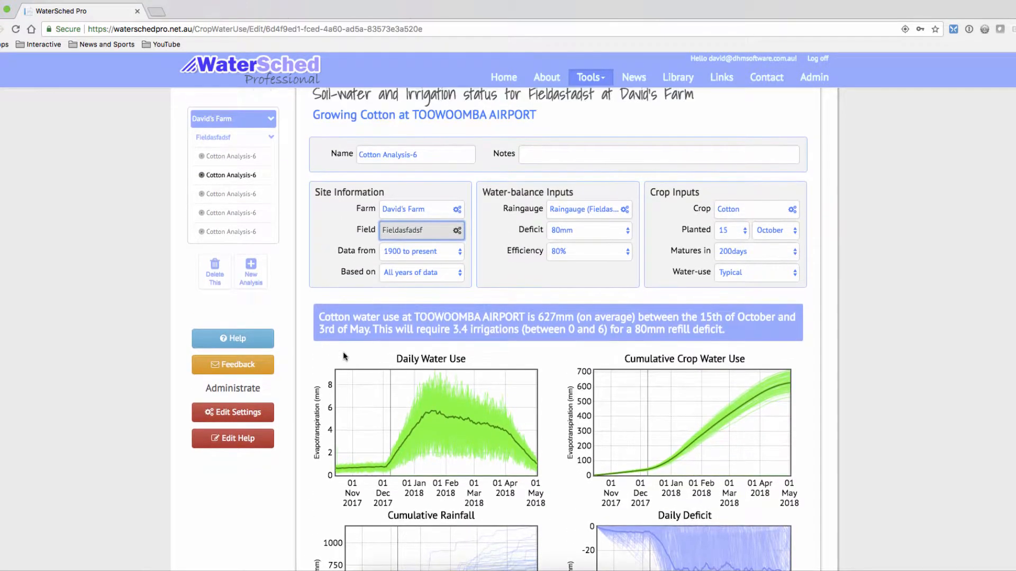
pyautogui.scroll(1, 345, 360)
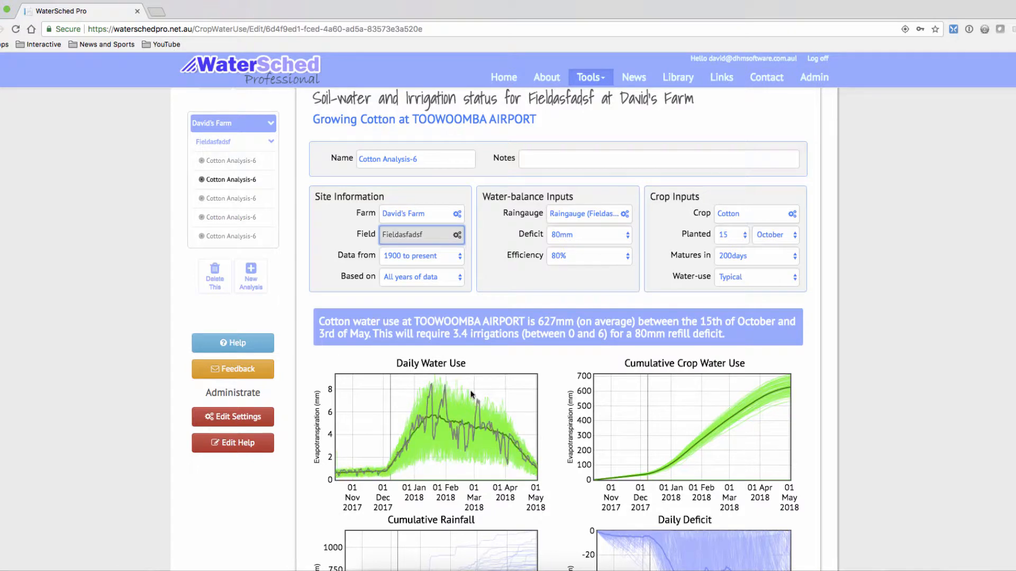
pyautogui.scroll(1, 427, 307)
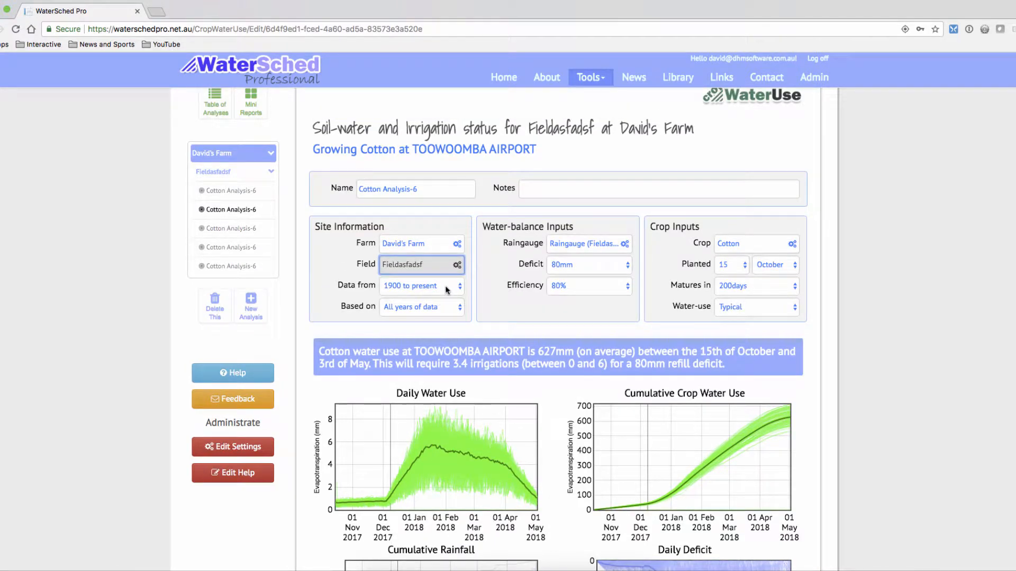
pyautogui.click(447, 289)
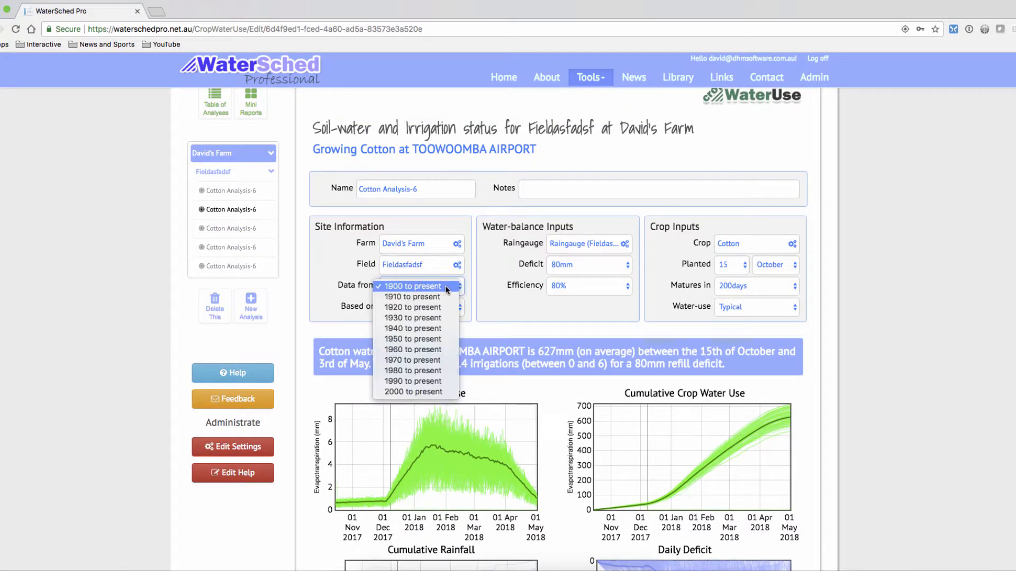
pyautogui.click(418, 360)
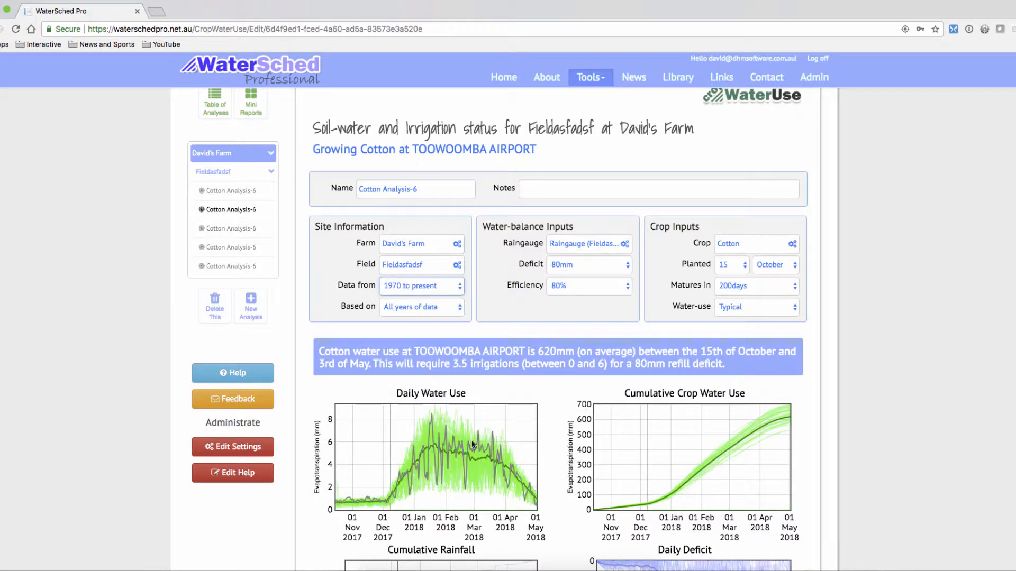
pyautogui.click(426, 310)
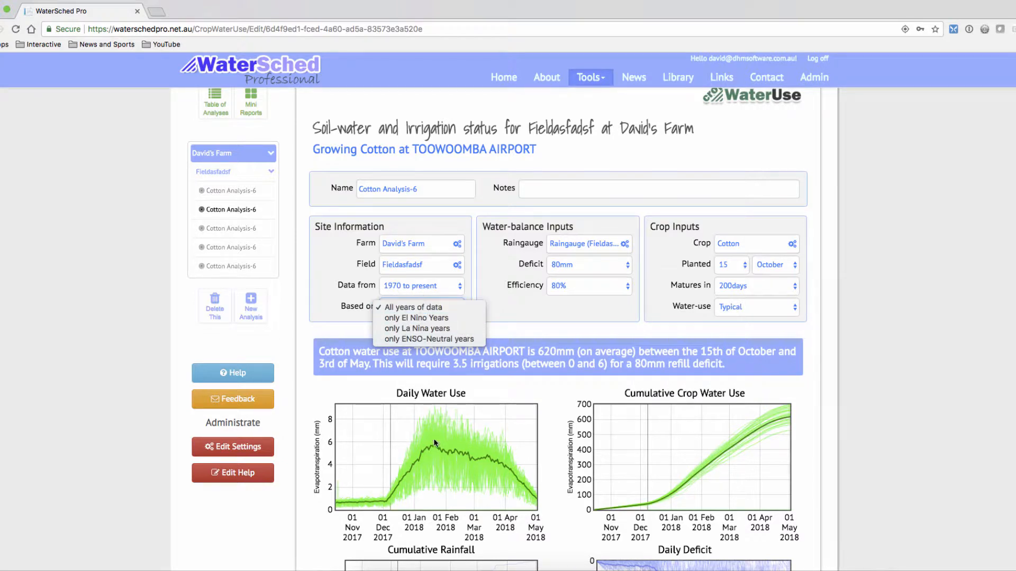
pyautogui.click(424, 318)
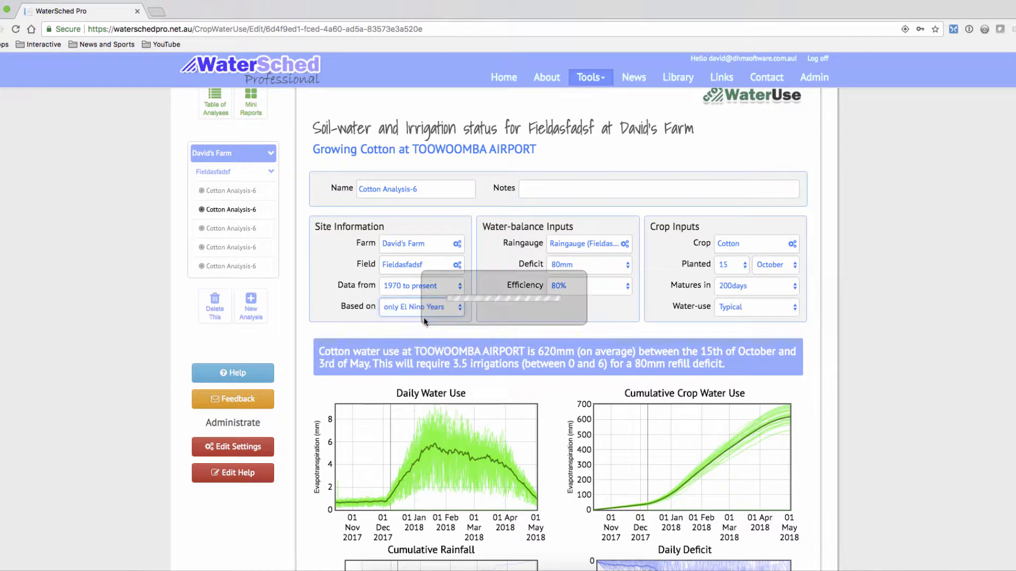
# Base the analysis's climate data on only La Nina years.
pyautogui.click(424, 311)
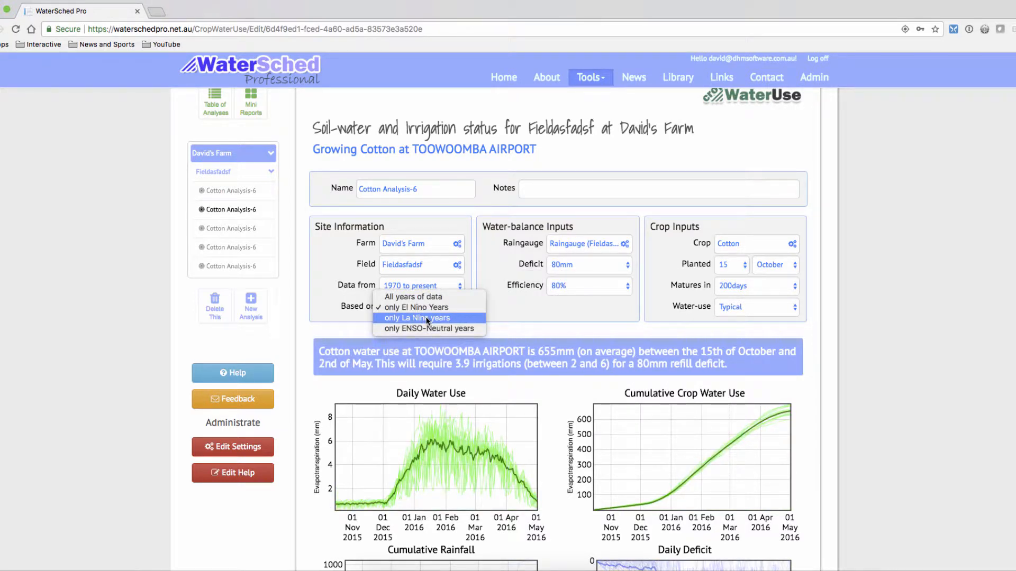
pyautogui.click(427, 319)
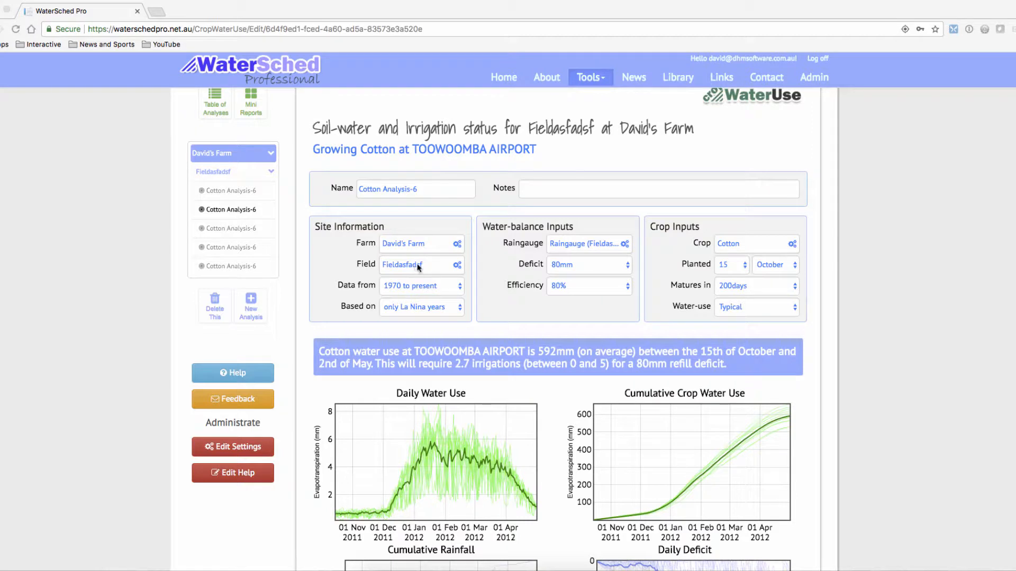
# Review the raingauge's most recent rainfall records and the available irrigation efficiency values, keeping efficiency at 80%.
pyautogui.click(593, 248)
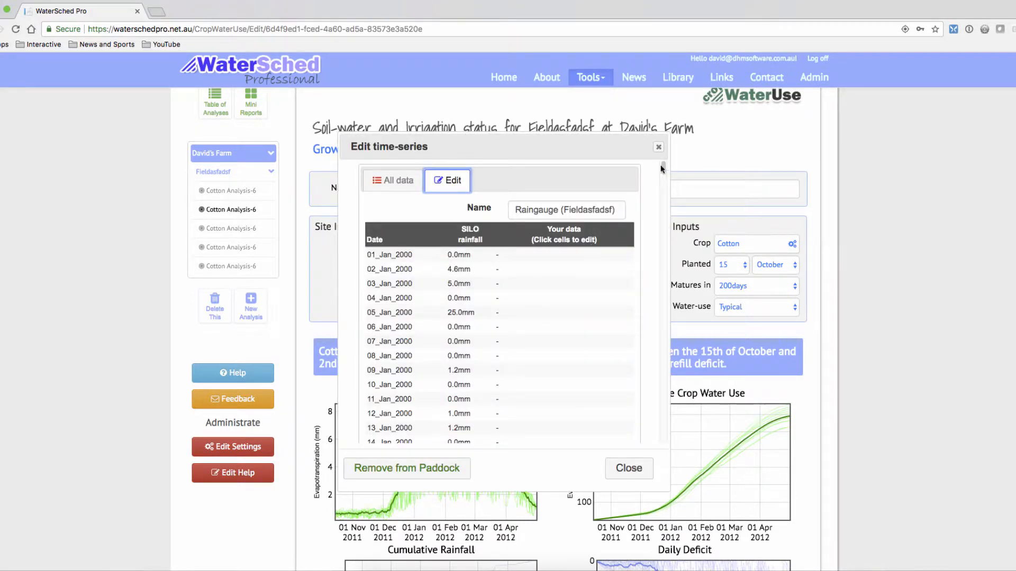
pyautogui.moveTo(664, 168); pyautogui.dragTo(664, 448)
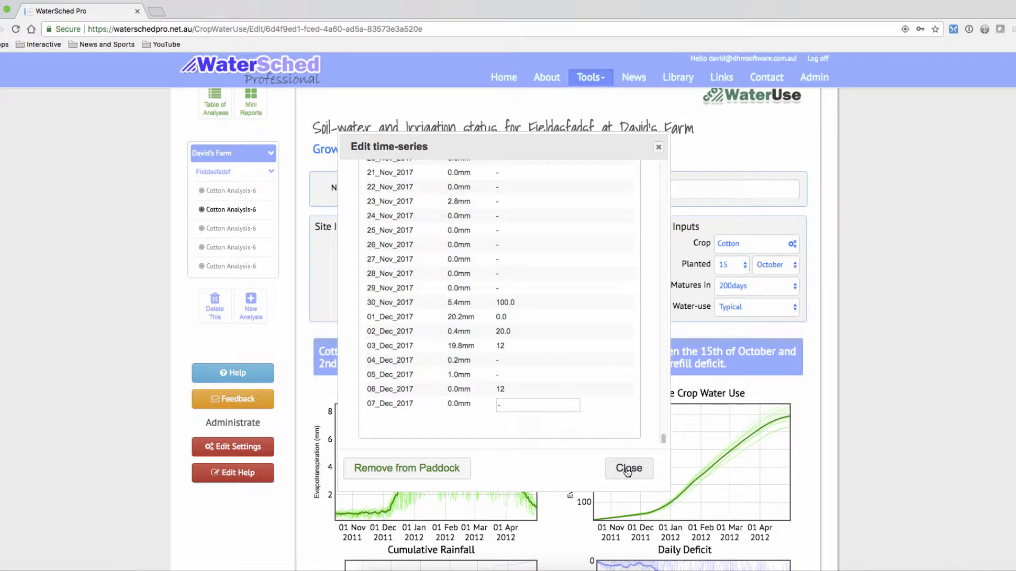
pyautogui.click(628, 469)
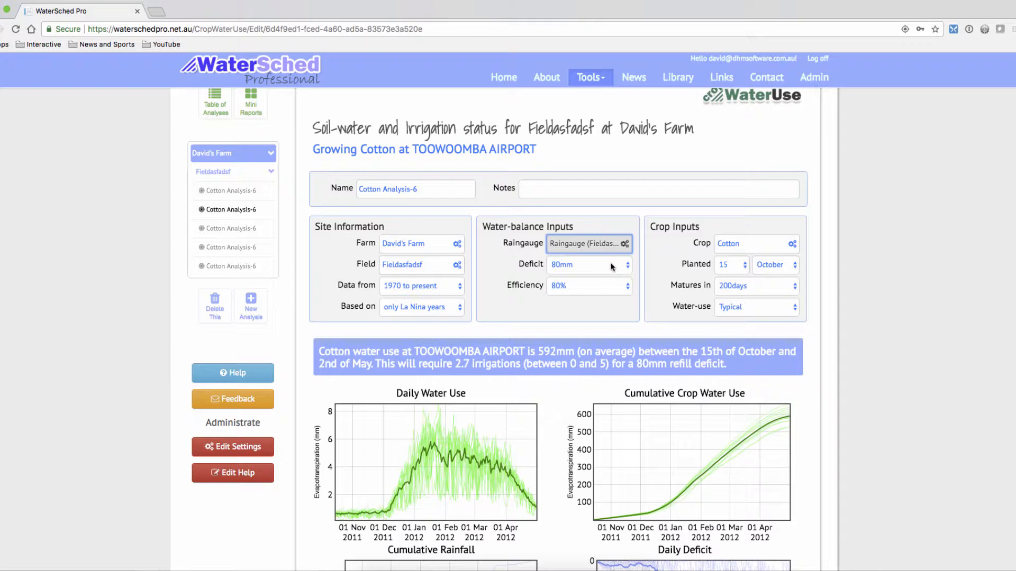
pyautogui.click(604, 290)
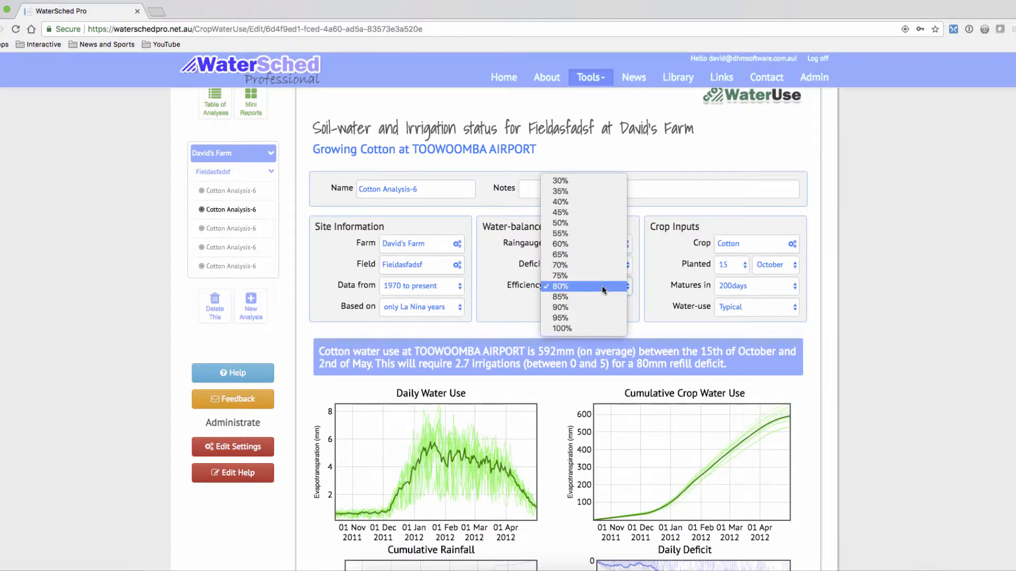
pyautogui.click(603, 287)
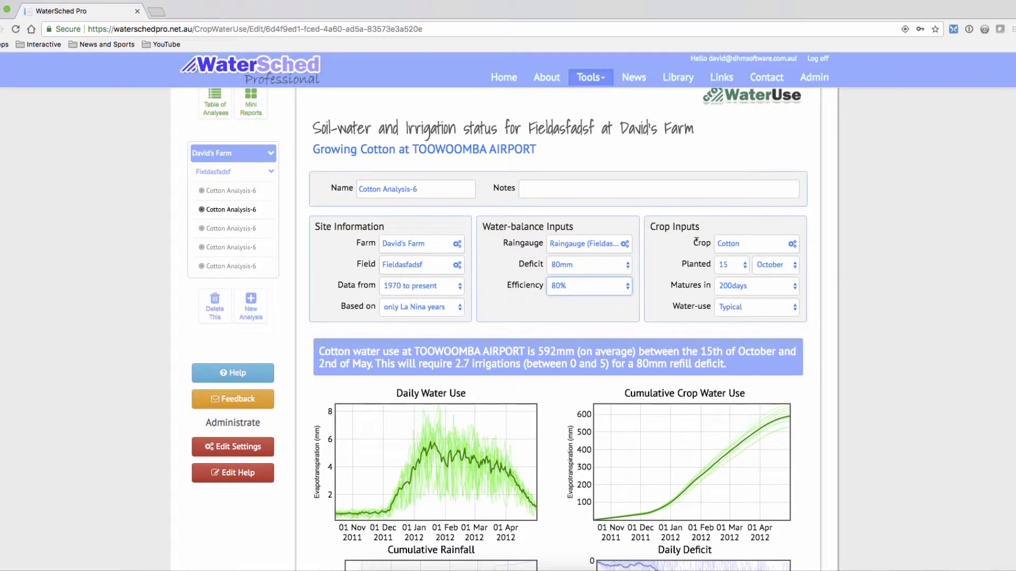
# Inspect the crop options, the crop template library and the current Cotton crop's parameters, leaving the crop as it is.
pyautogui.click(745, 249)
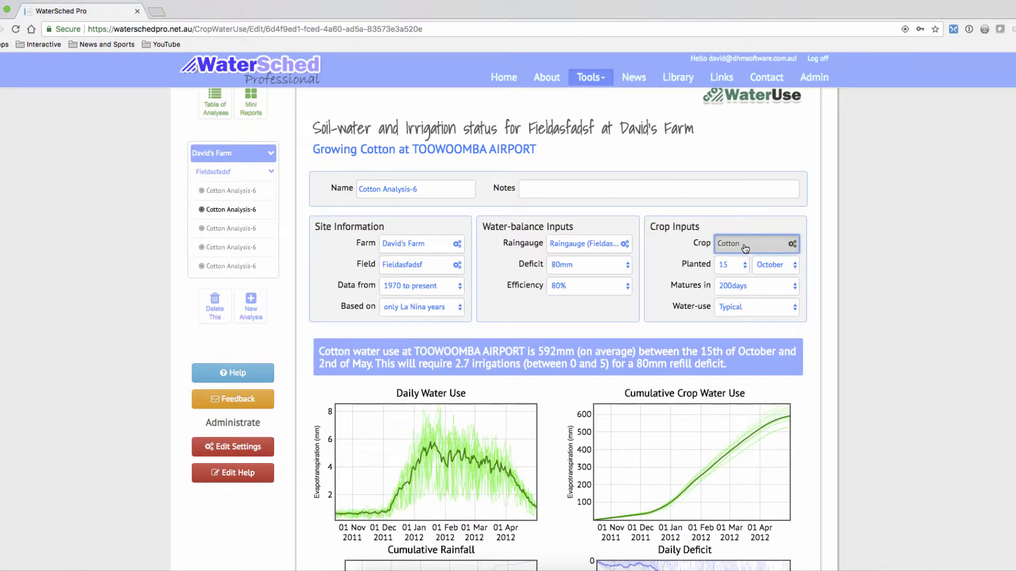
pyautogui.click(745, 249)
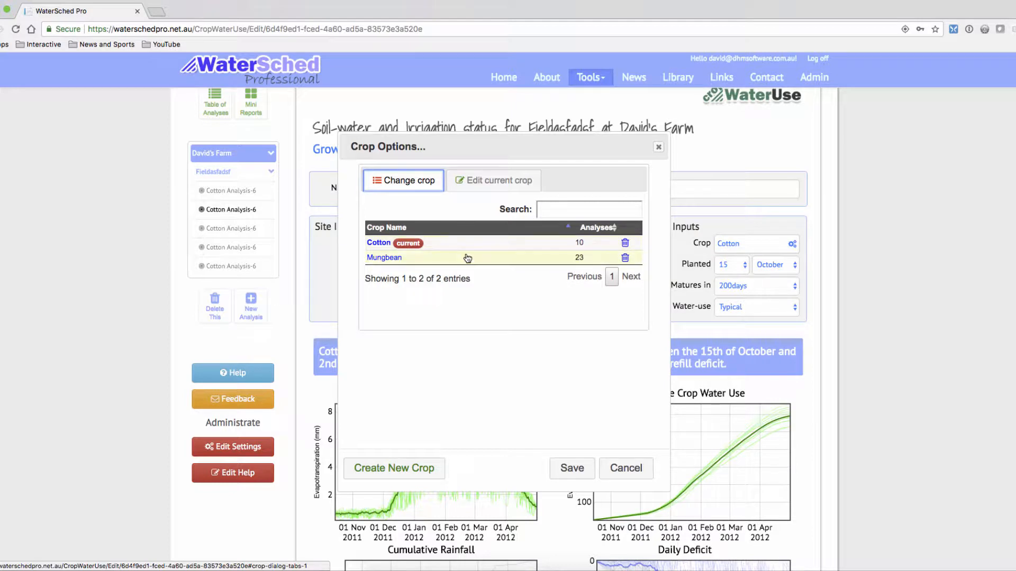
pyautogui.click(402, 470)
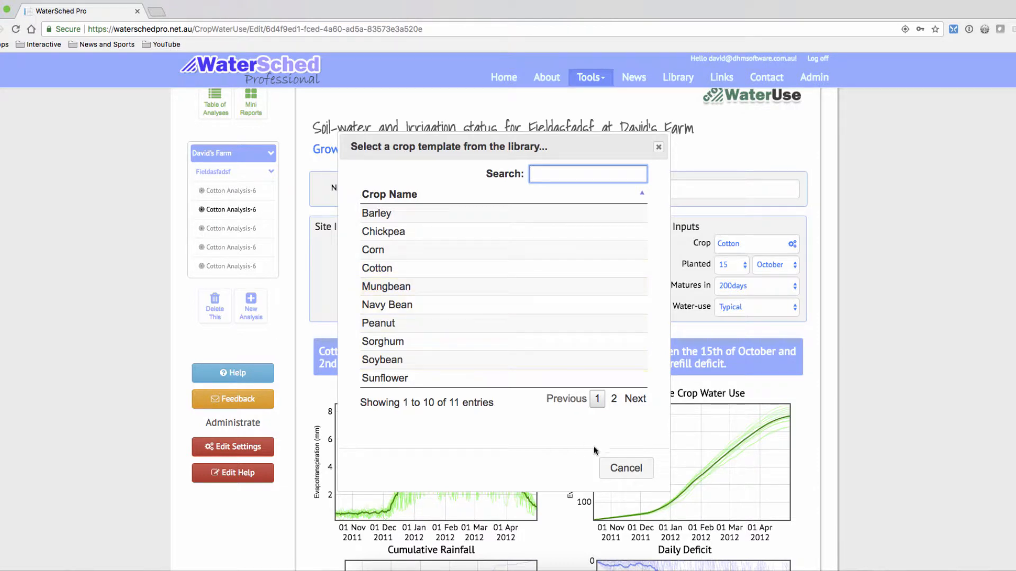
pyautogui.click(618, 468)
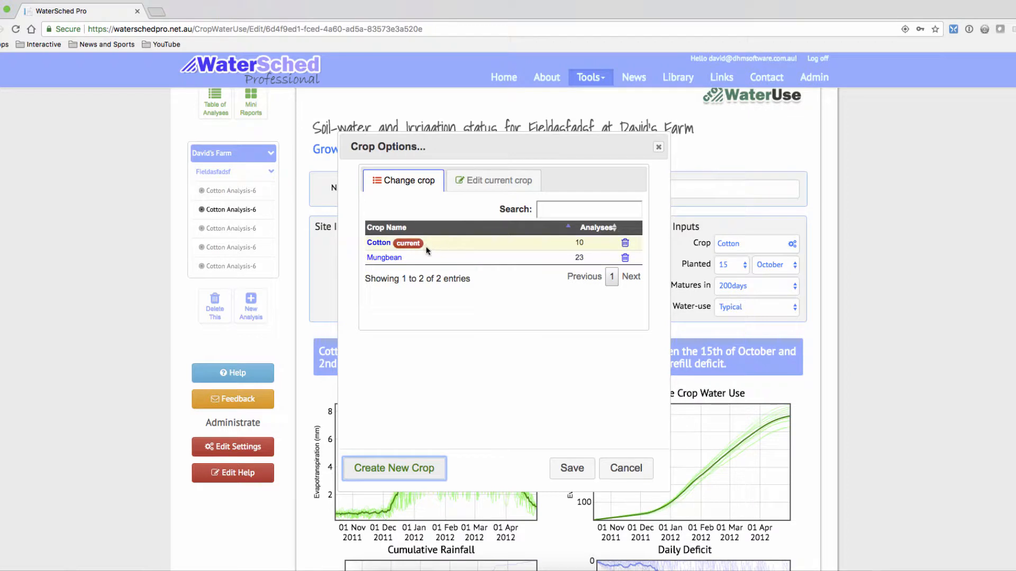
pyautogui.click(497, 185)
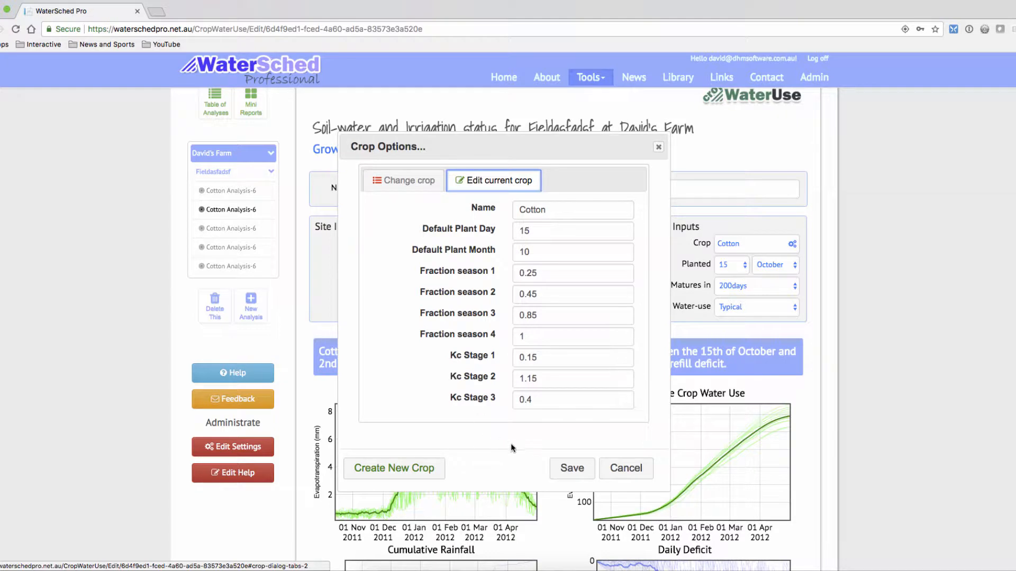
pyautogui.click(637, 470)
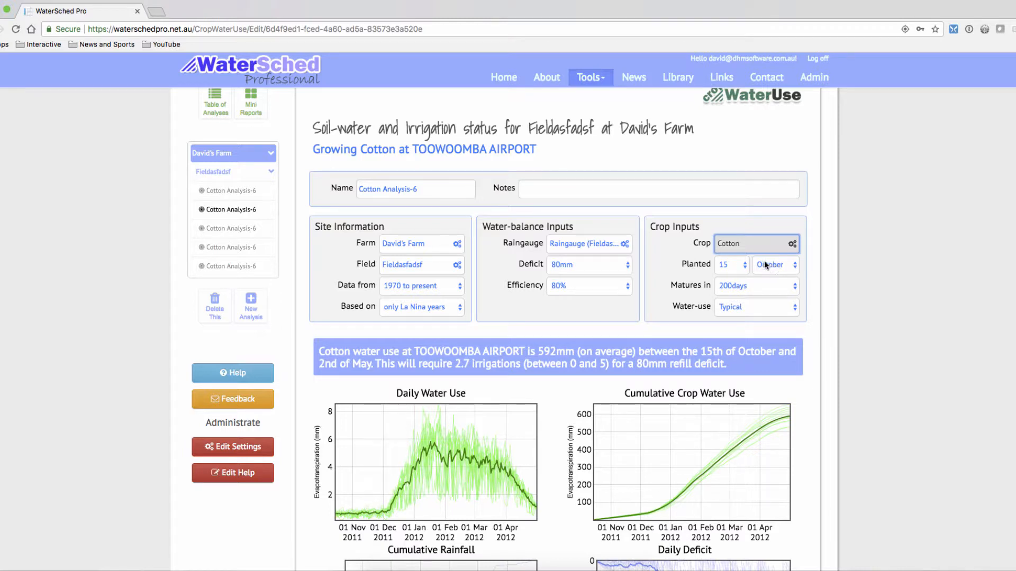
# Review the choices for planting month and days to maturity, keeping October and 200days.
pyautogui.click(784, 264)
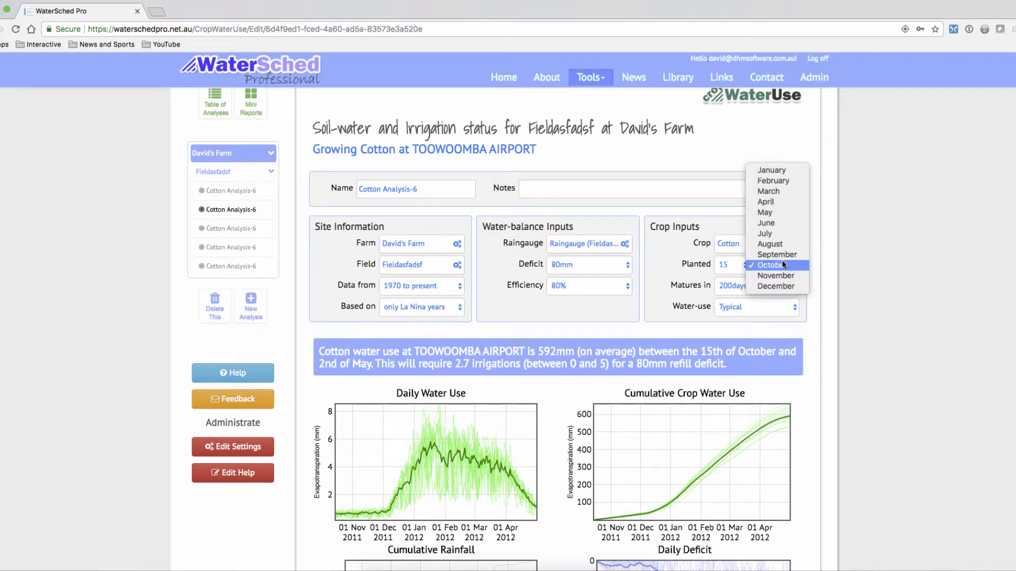
pyautogui.click(784, 264)
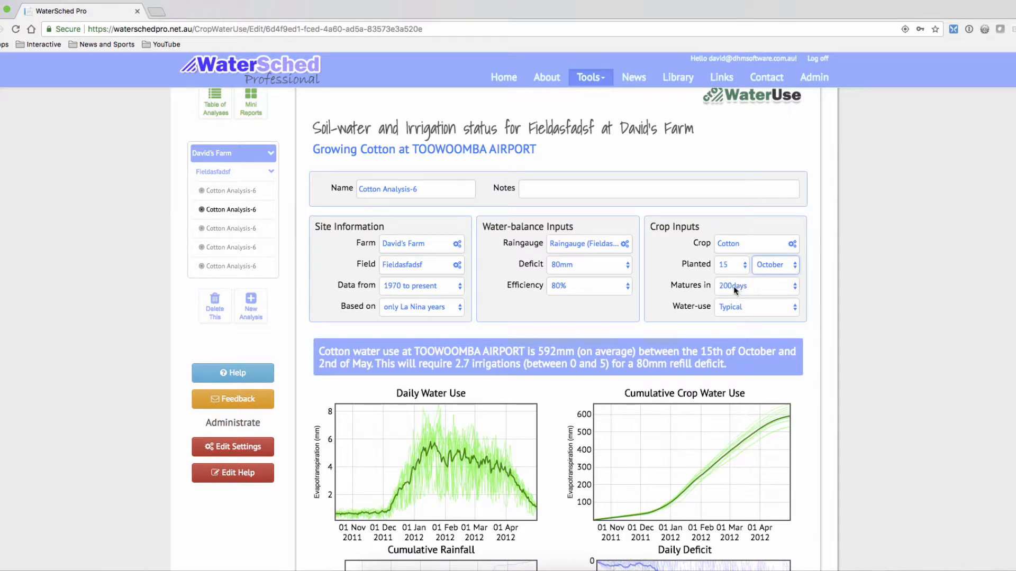
pyautogui.click(763, 291)
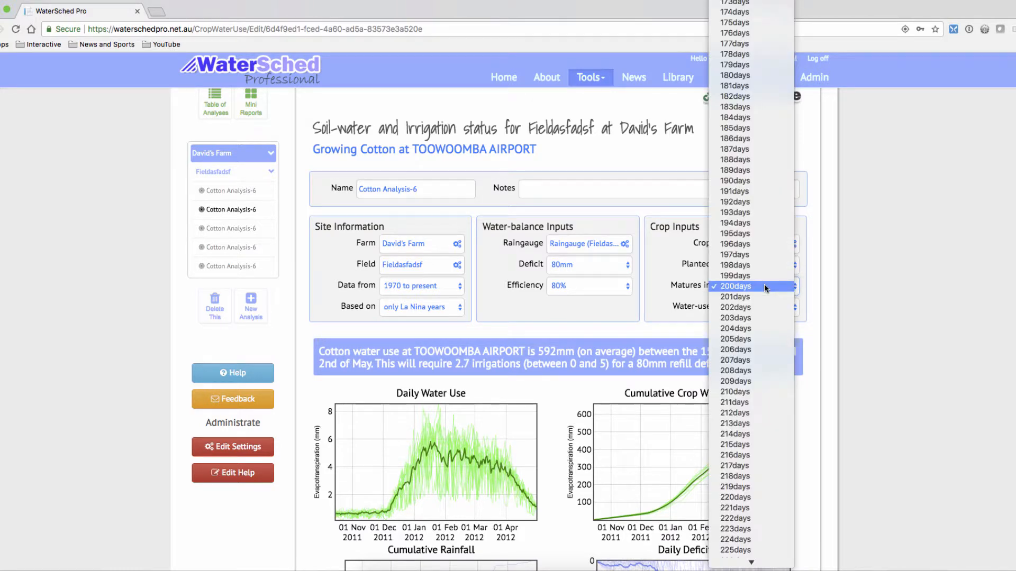
pyautogui.click(764, 286)
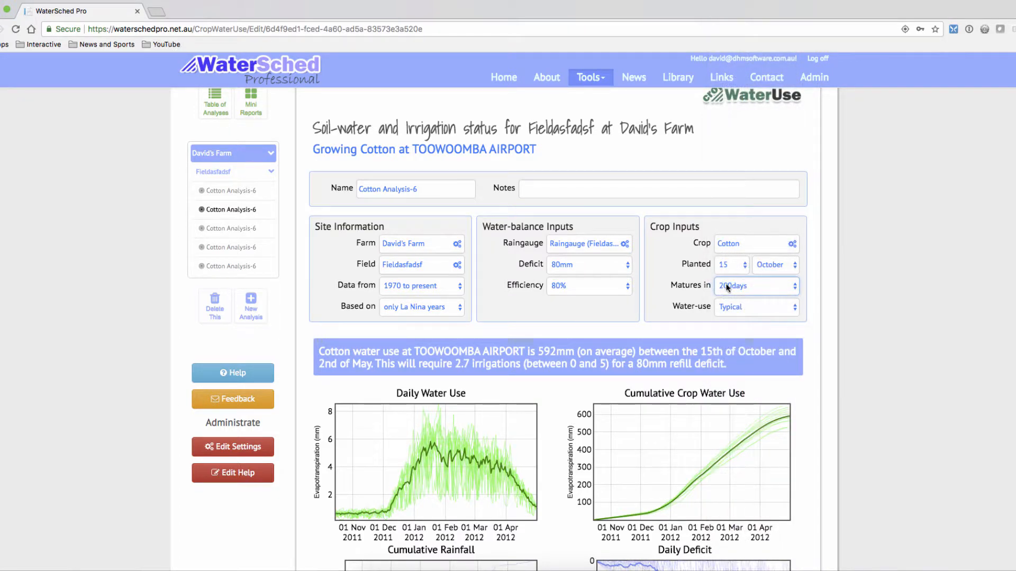
# Compare the crop's Low water use and High water use settings, ending on Low water use.
pyautogui.click(750, 309)
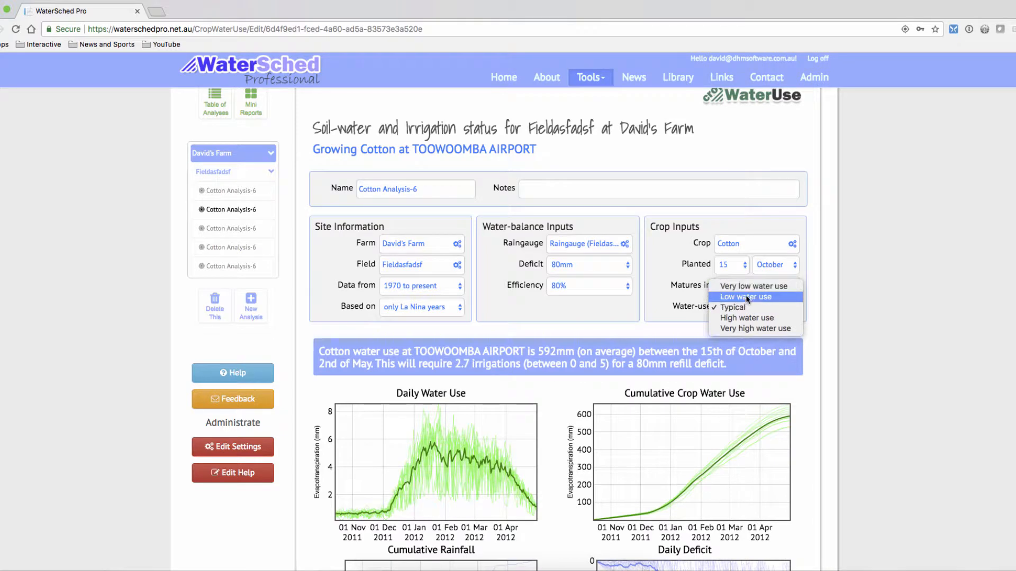
pyautogui.click(746, 297)
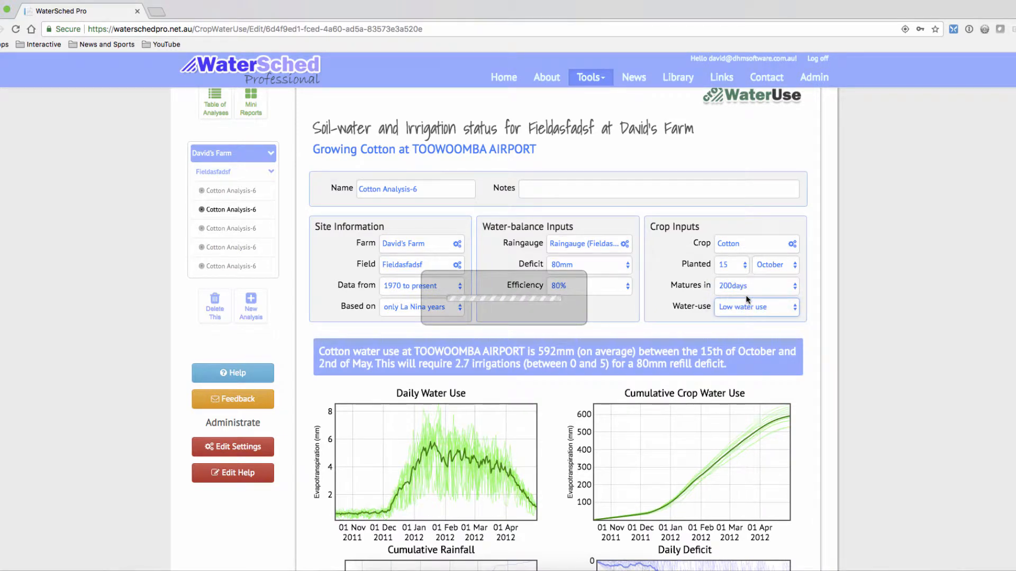
pyautogui.click(748, 311)
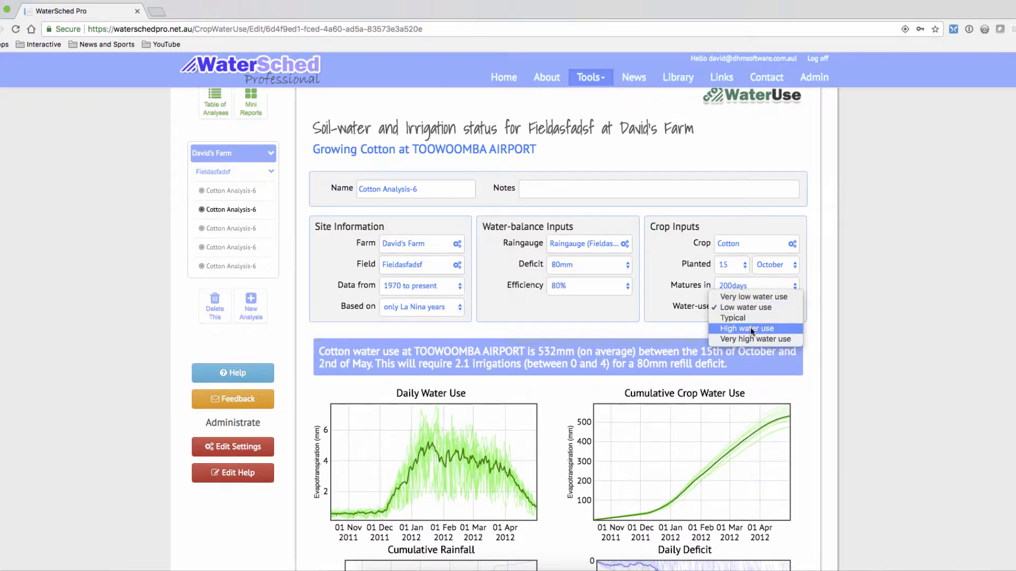
pyautogui.click(750, 330)
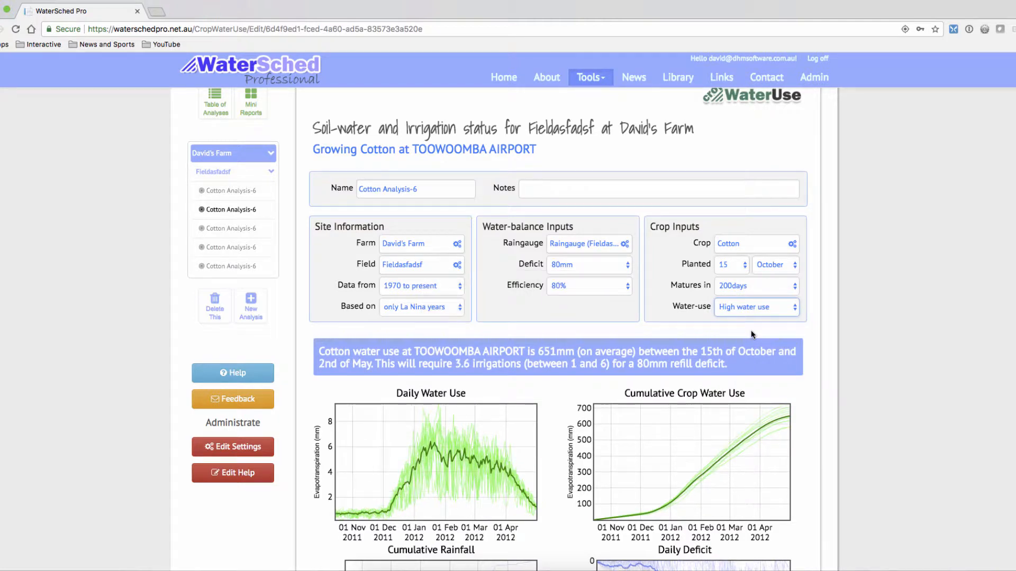
pyautogui.click(757, 307)
pyautogui.click(754, 286)
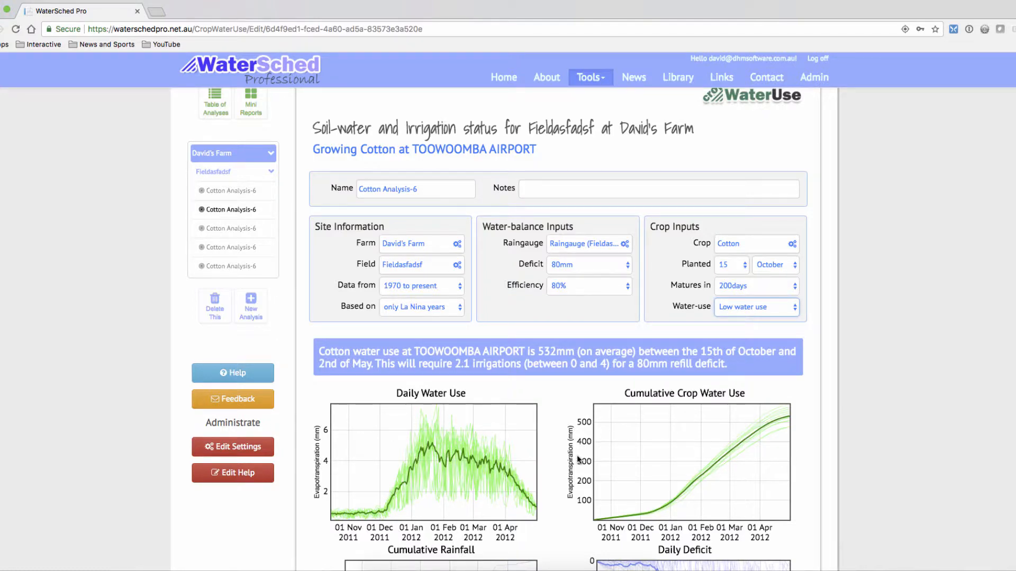
# Examine the water-use summary and the individual seasons in the Daily Water Use and Cumulative Crop Water Use charts.
pyautogui.scroll(-2, 305, 294)
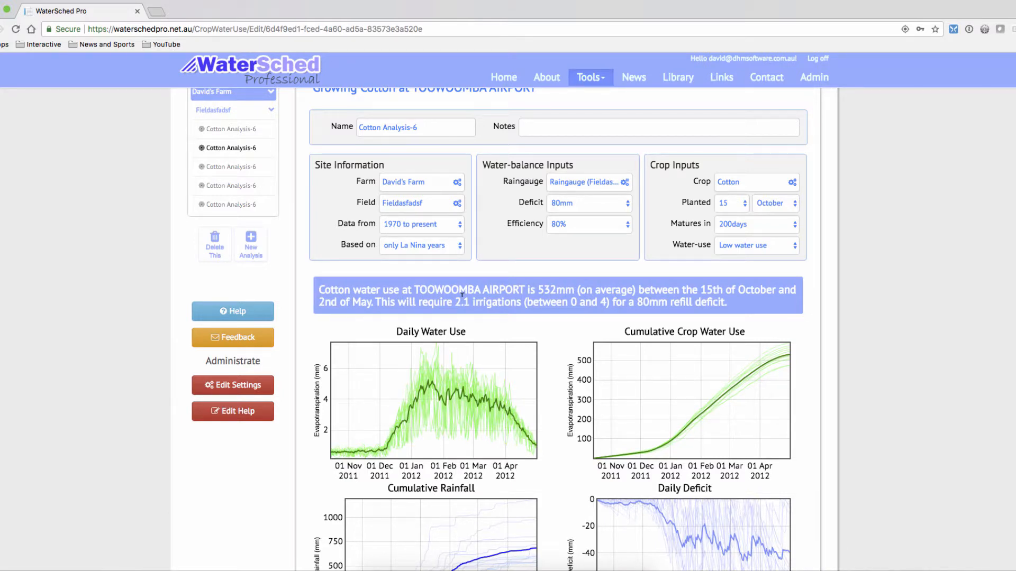
pyautogui.scroll(-1, 462, 294)
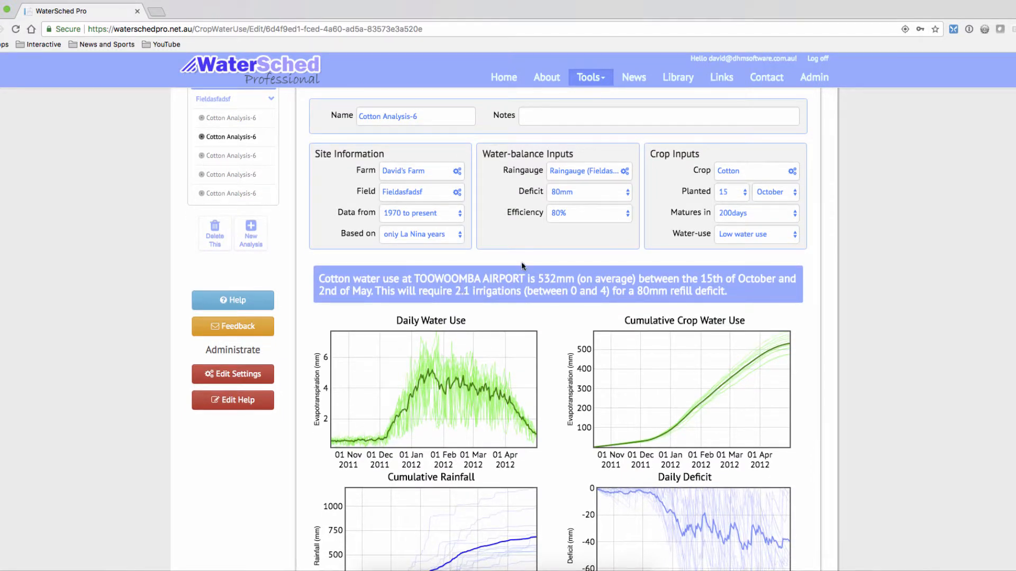
pyautogui.scroll(-3, 521, 266)
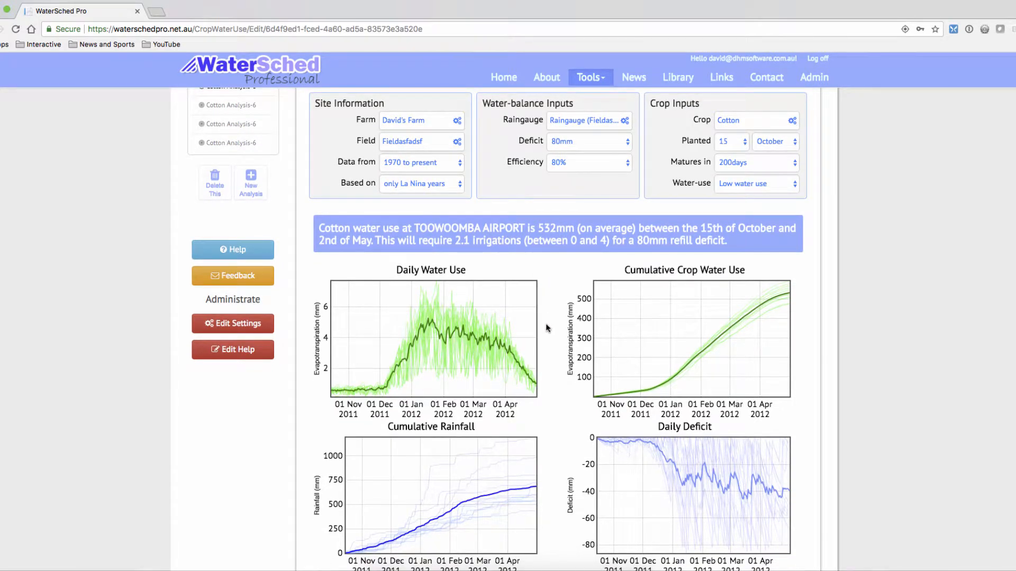
pyautogui.scroll(-1, 546, 326)
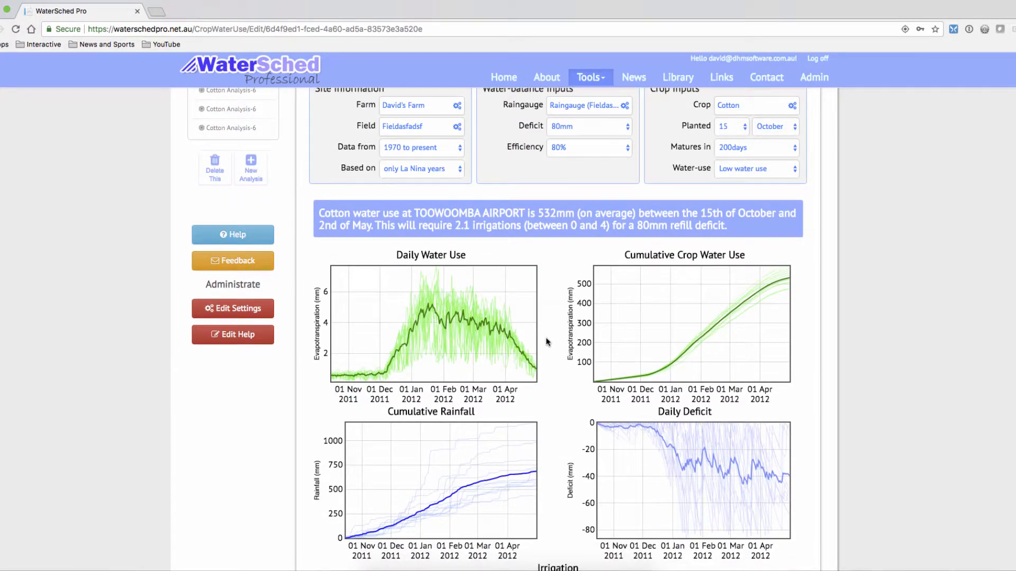
pyautogui.scroll(-1, 553, 338)
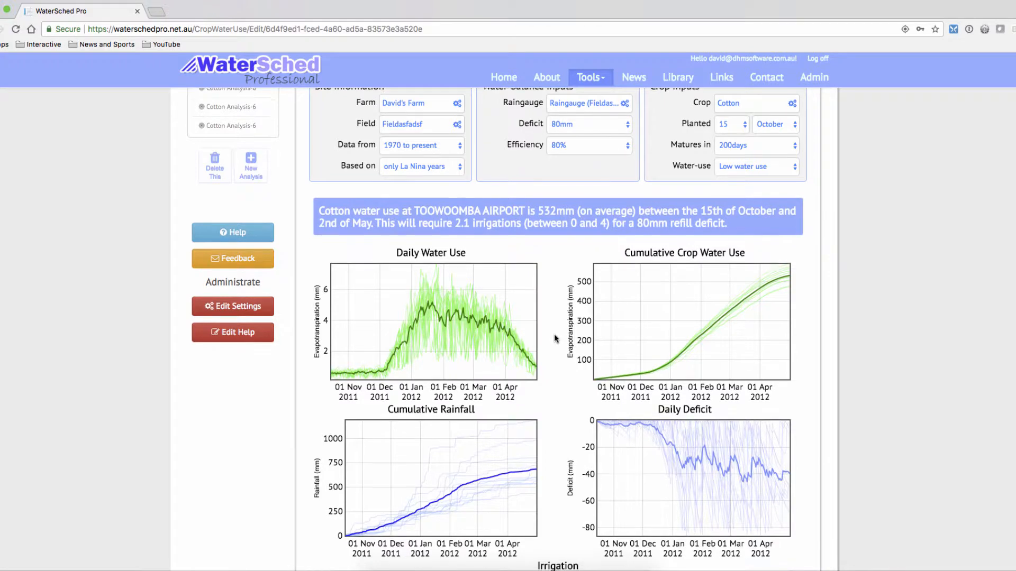
pyautogui.scroll(-1, 555, 335)
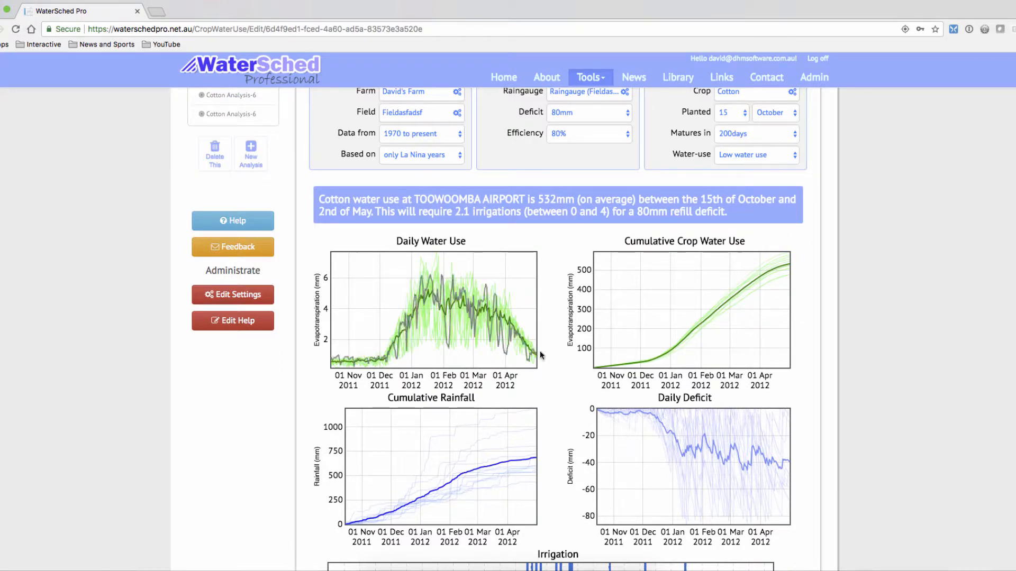
pyautogui.scroll(1, 600, 333)
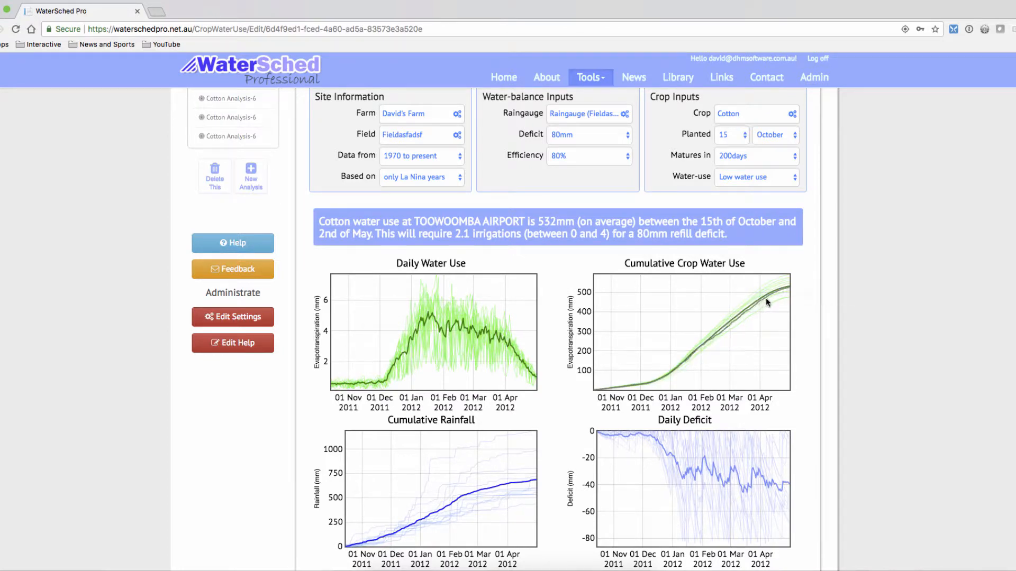
pyautogui.moveTo(791, 289)
# Examine a single season's curve in the Daily Deficit chart and the timing of irrigations in the Irrigation chart.
pyautogui.scroll(-2, 544, 282)
pyautogui.scroll(-4, 544, 287)
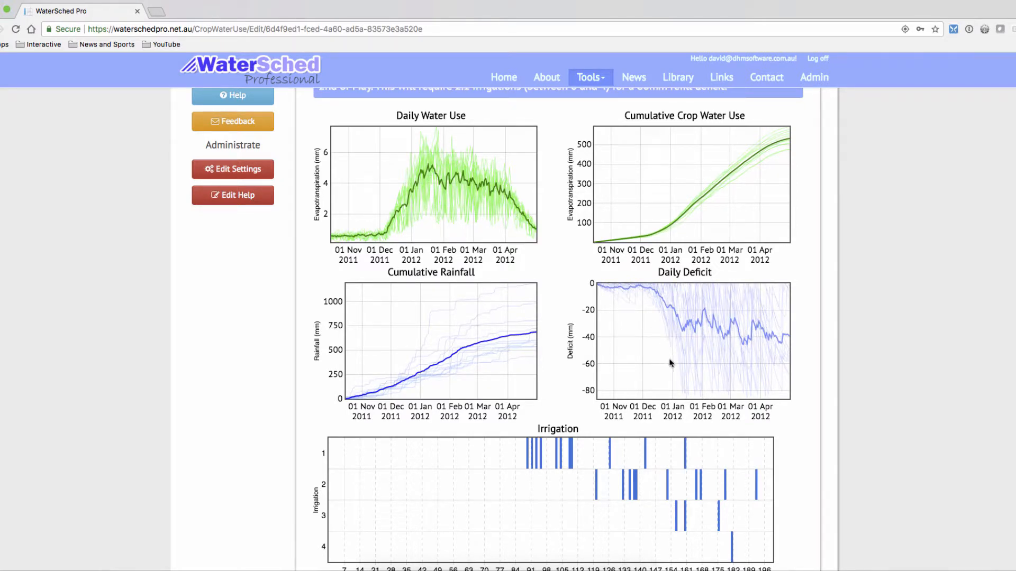
pyautogui.moveTo(677, 366)
pyautogui.moveTo(679, 390)
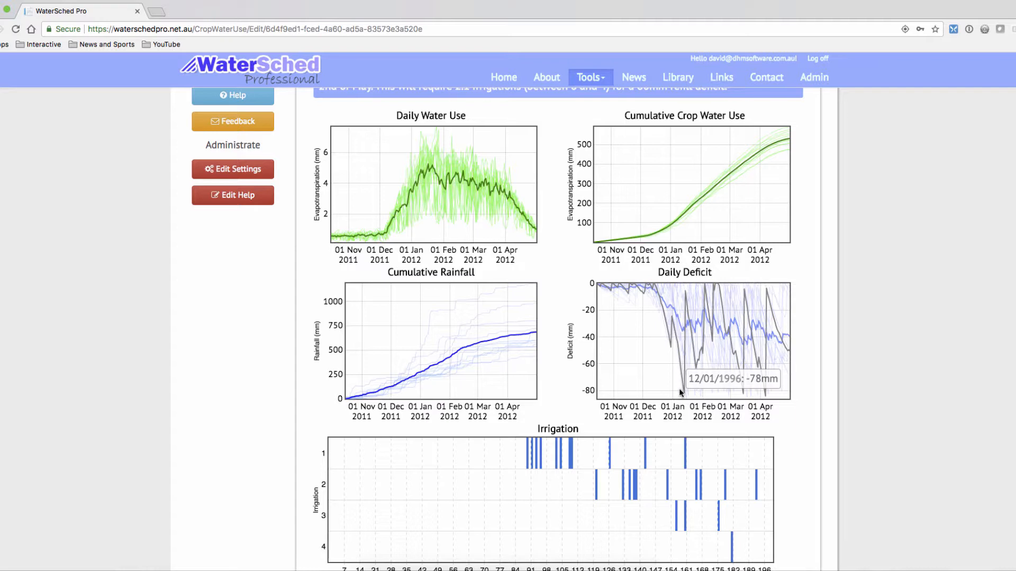
pyautogui.scroll(-5, 681, 393)
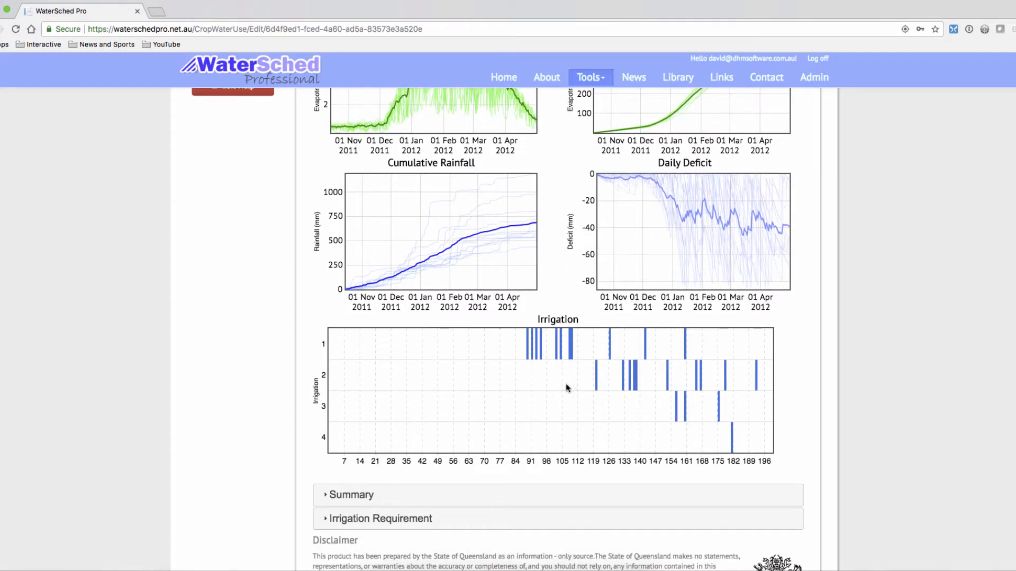
pyautogui.scroll(1, 556, 379)
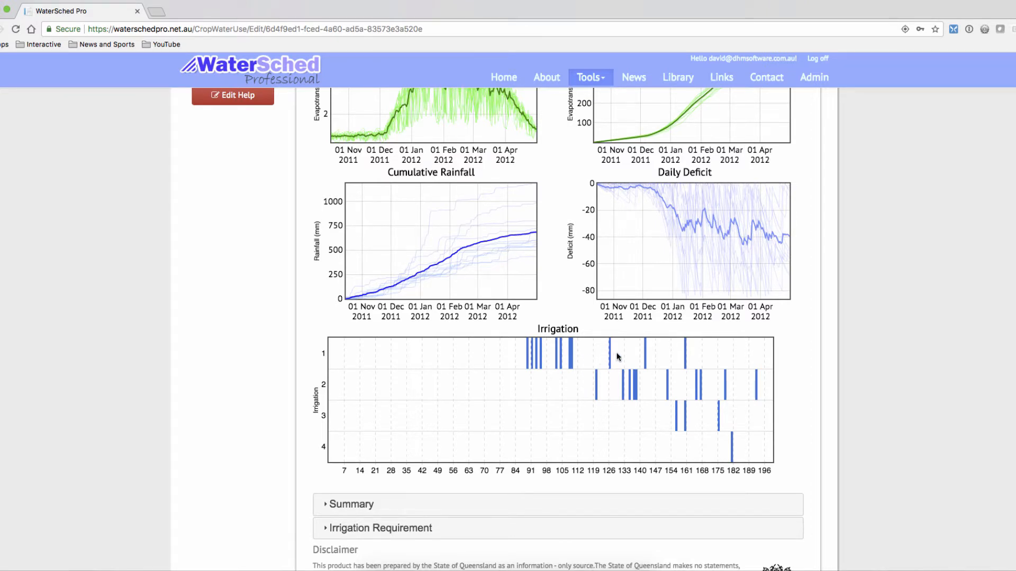
pyautogui.scroll(-1, 570, 394)
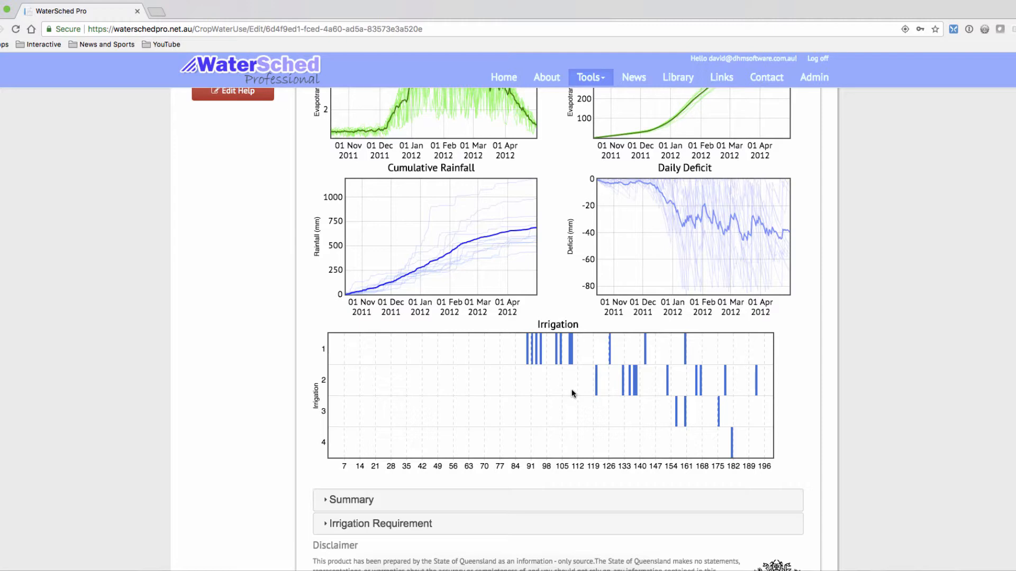
pyautogui.scroll(6, 573, 393)
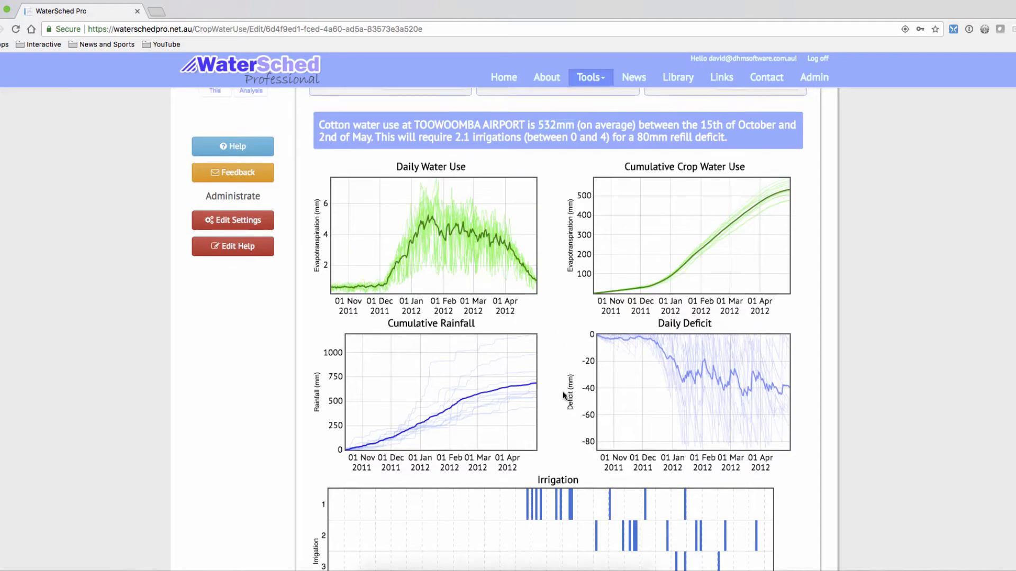
# Set the site's climate data range to 1900 to present, based on All years of data.
pyautogui.click(447, 237)
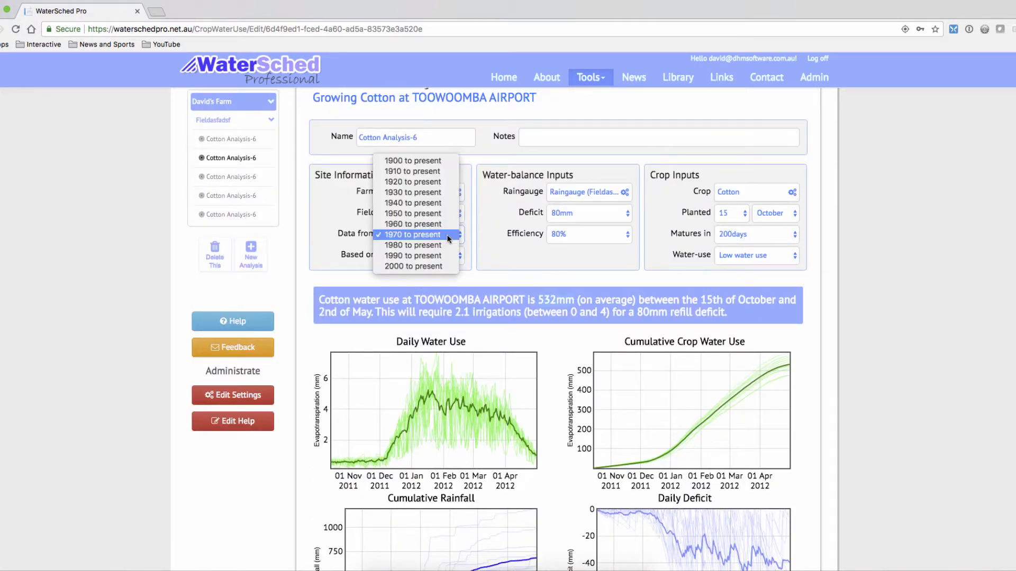
pyautogui.click(434, 162)
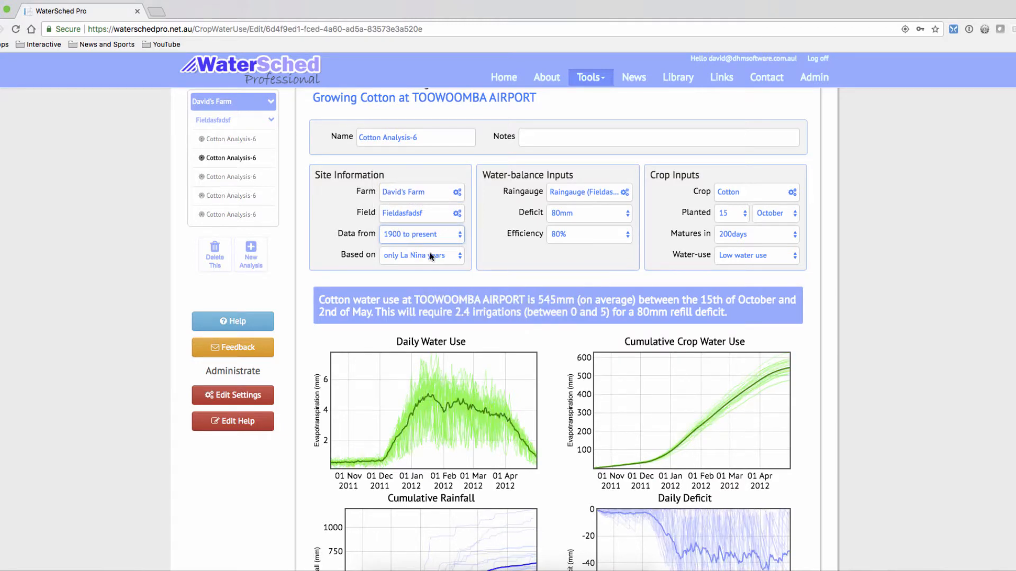
pyautogui.click(430, 253)
pyautogui.click(431, 234)
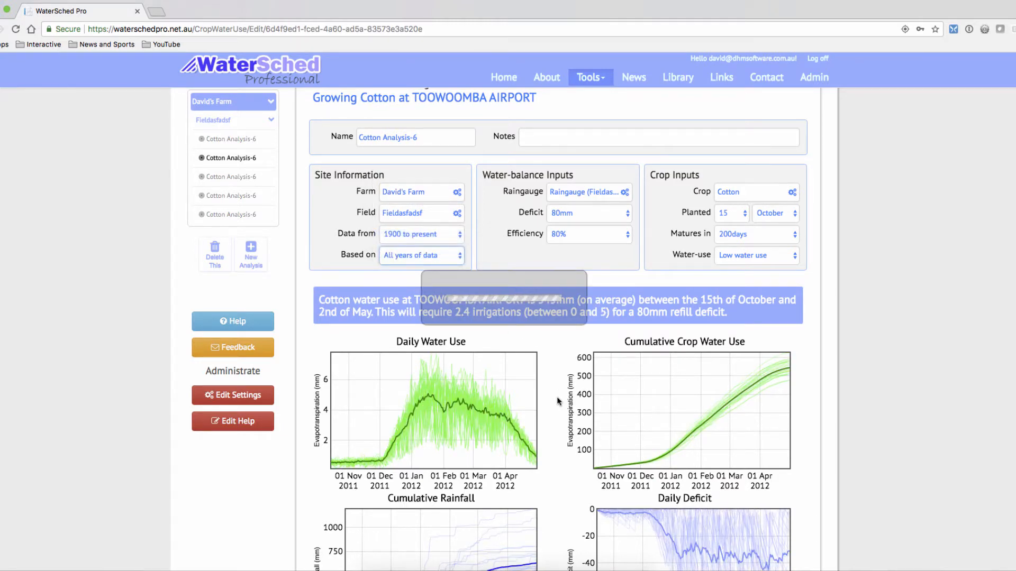
# Examine the timing of irrigations in the Irrigation chart and compare it with the water-use summary above the charts.
pyautogui.scroll(-1, 558, 401)
pyautogui.scroll(-6, 558, 401)
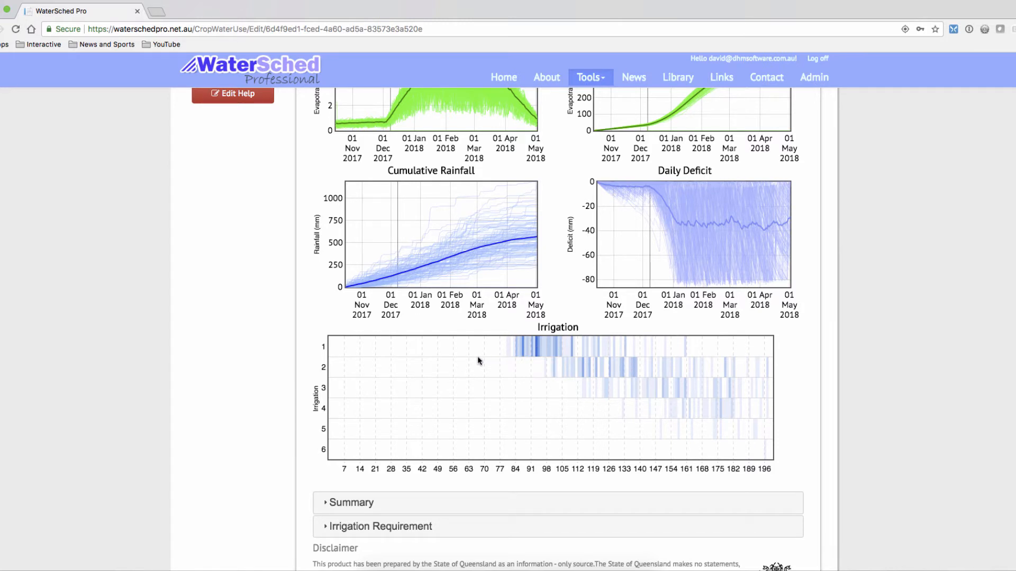
pyautogui.scroll(1, 478, 361)
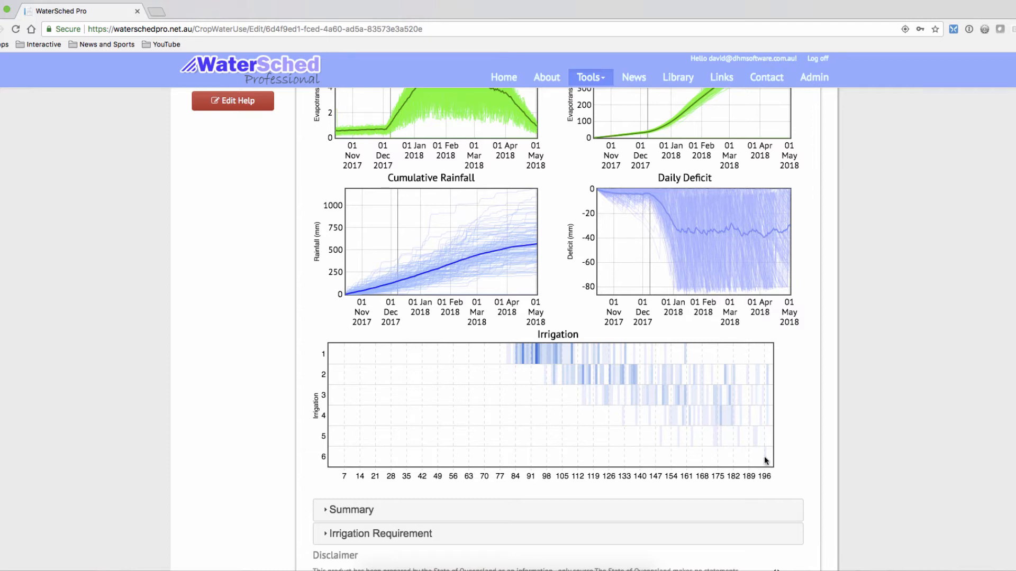
pyautogui.scroll(6, 765, 456)
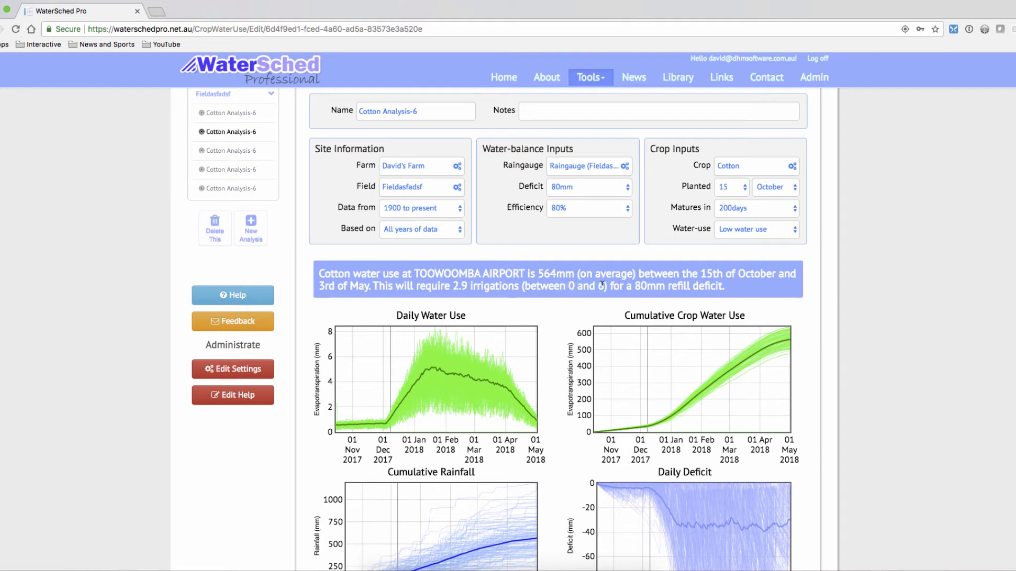
# Expand the Summary table below the charts and review its minimum, maximum, average and standard deviation figures.
pyautogui.scroll(-7, 600, 286)
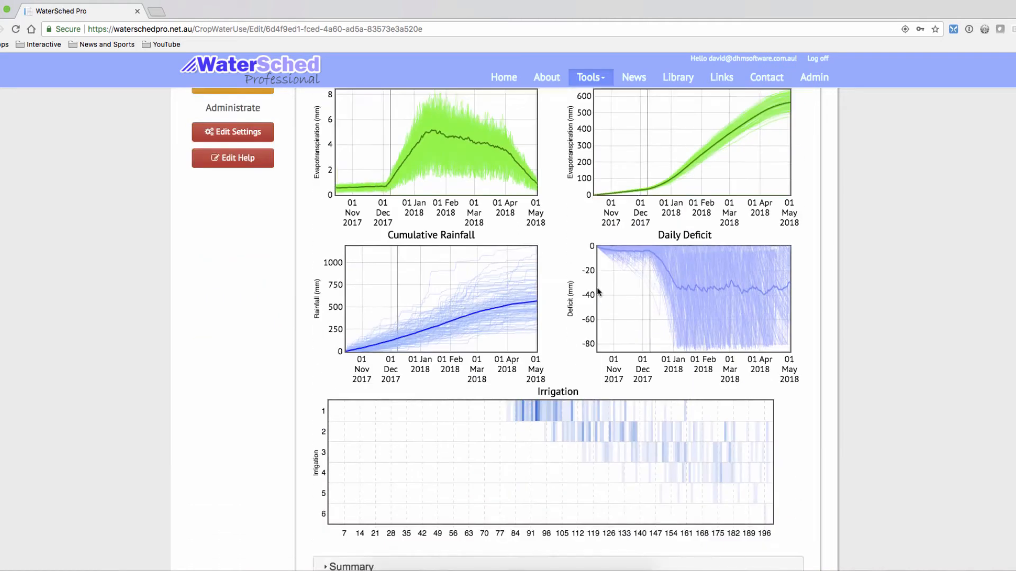
pyautogui.scroll(-3, 595, 292)
pyautogui.click(508, 295)
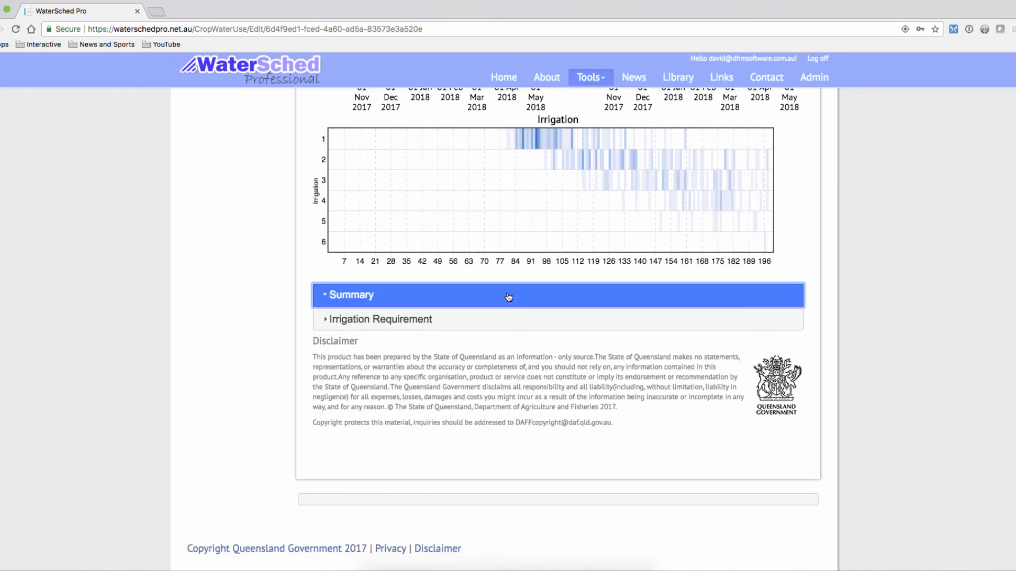
pyautogui.scroll(-2, 405, 301)
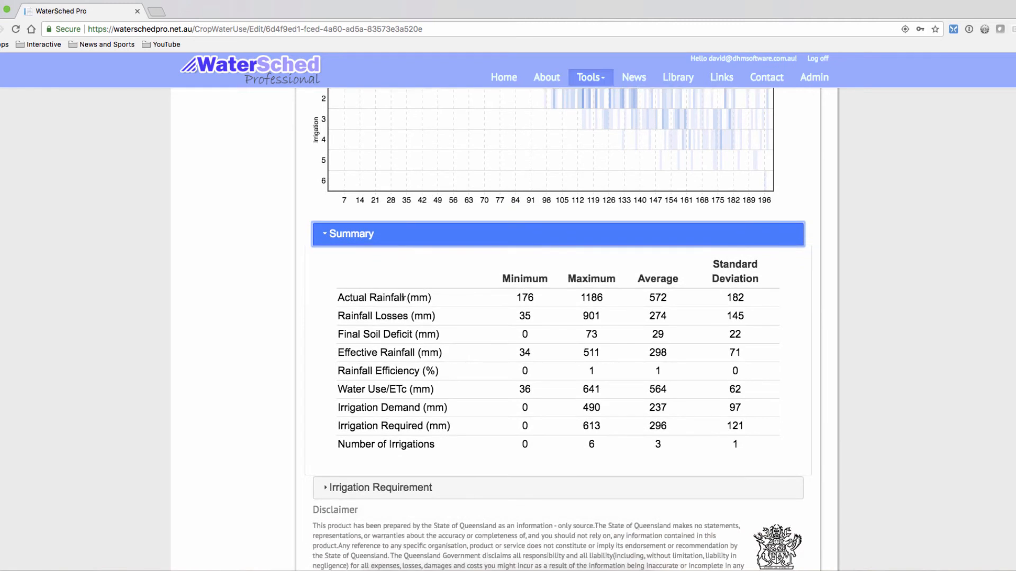
pyautogui.scroll(-1, 405, 303)
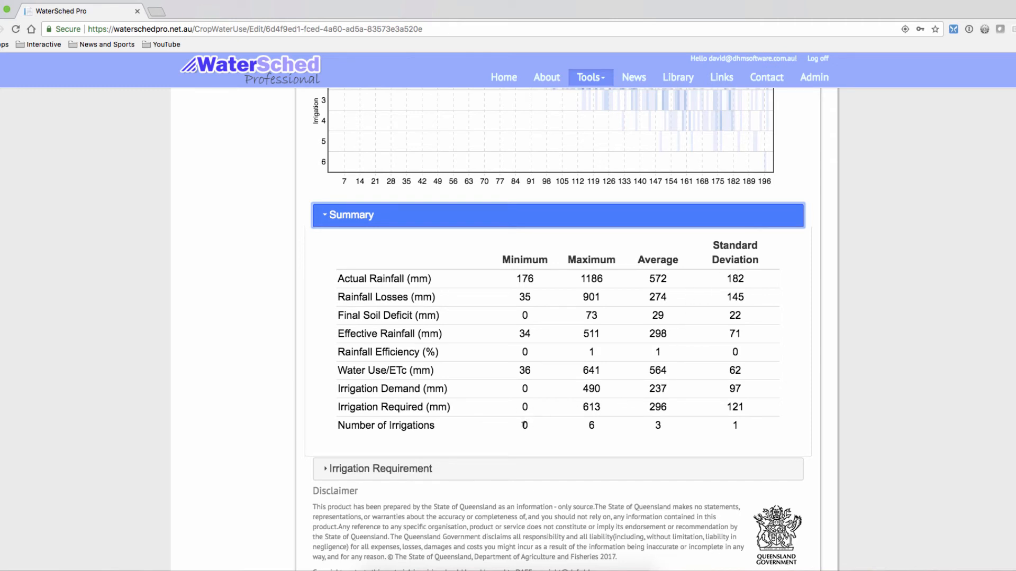
# Check the minimum, maximum and average values for Irrigation Required and Number of Irrigations in the Summary table.
pyautogui.doubleClick(525, 407)
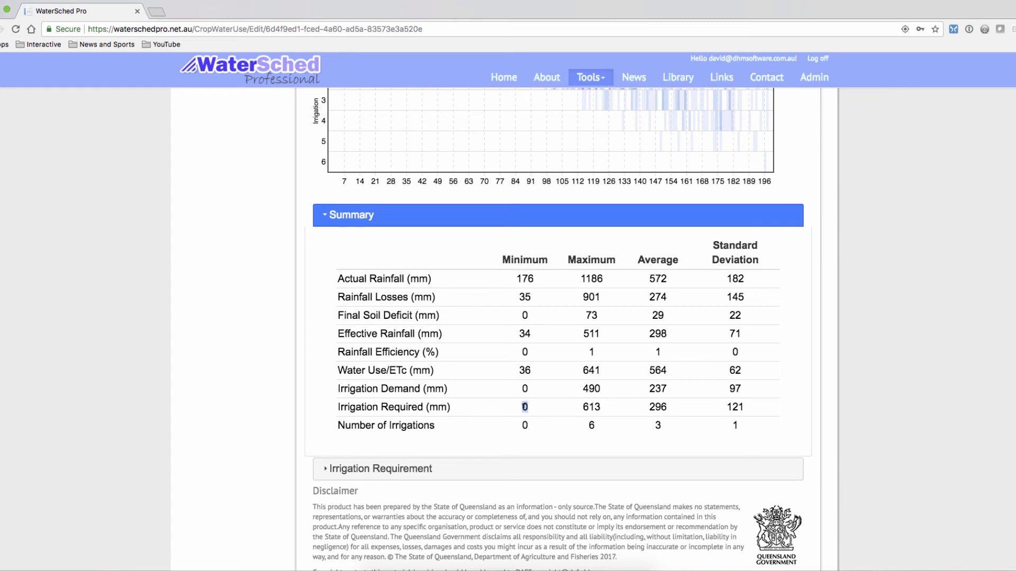
pyautogui.click(524, 426)
pyautogui.doubleClick(588, 406)
pyautogui.doubleClick(591, 426)
pyautogui.doubleClick(652, 407)
pyautogui.doubleClick(658, 425)
# Expand the Irrigation Requirement table and review its year-by-year figures alongside the charts.
pyautogui.click(650, 468)
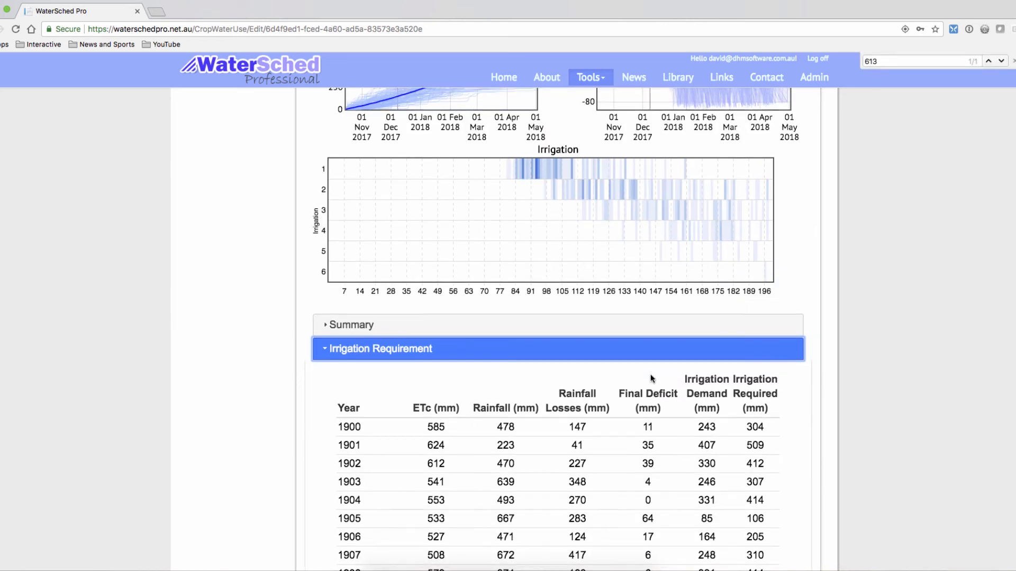
pyautogui.scroll(-5, 651, 378)
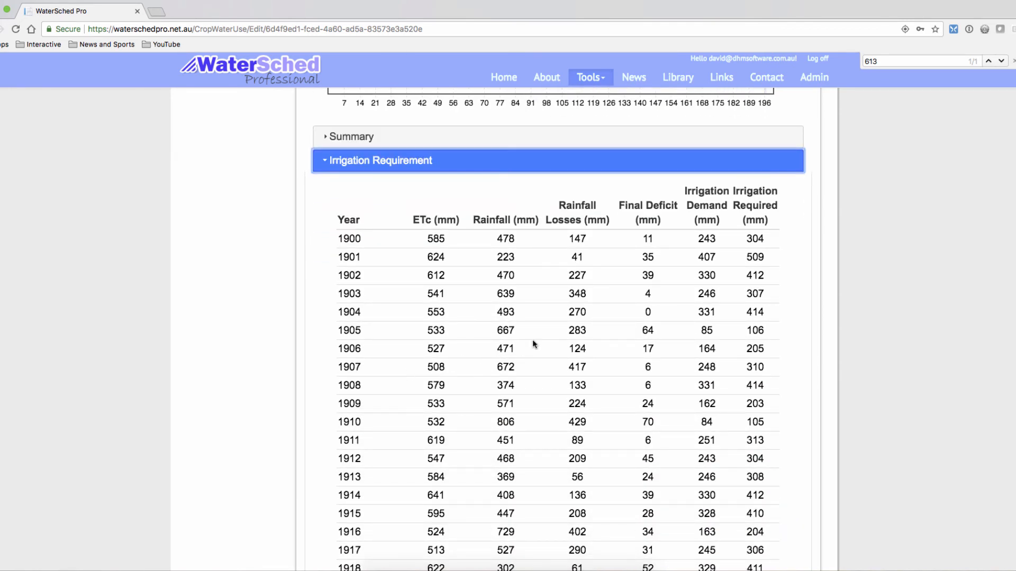
pyautogui.scroll(-1, 532, 343)
pyautogui.scroll(2, 533, 343)
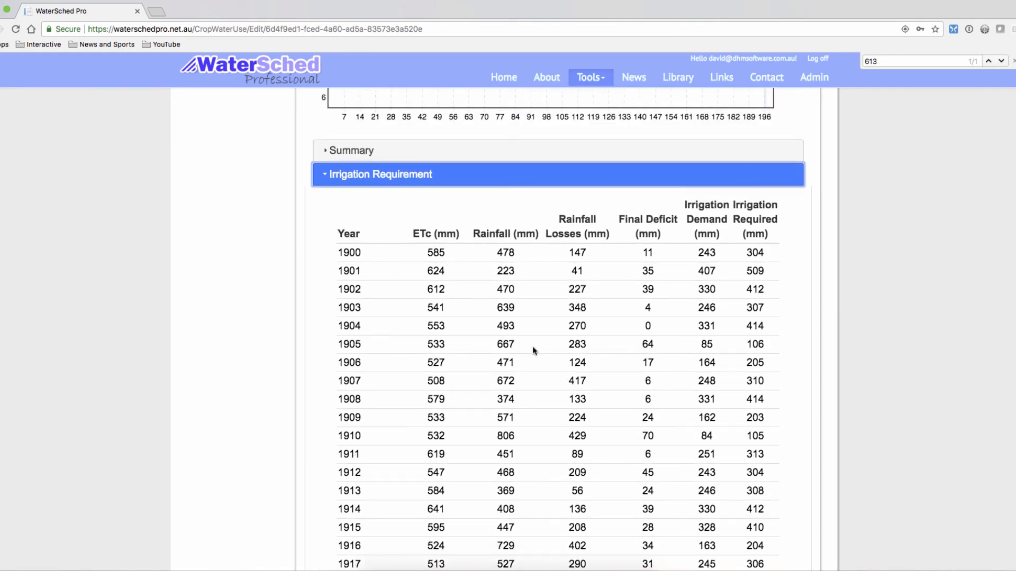
pyautogui.scroll(1, 532, 345)
pyautogui.scroll(15, 629, 430)
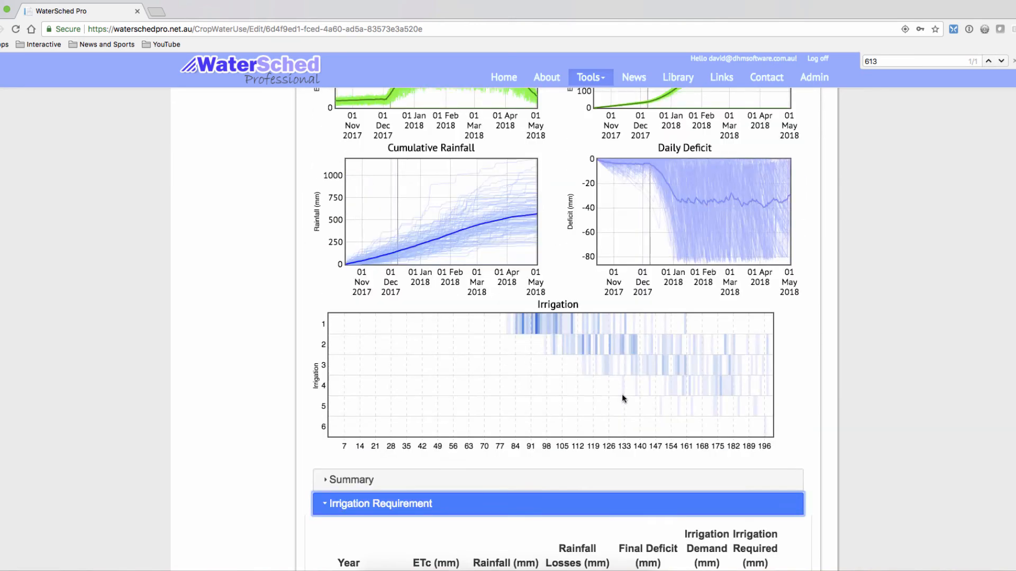
pyautogui.scroll(-3, 486, 322)
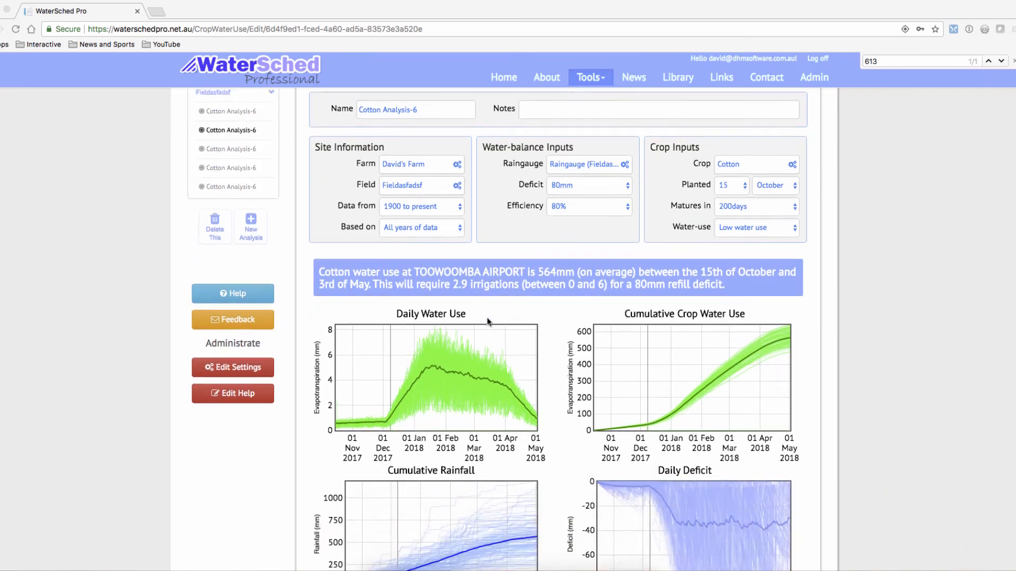